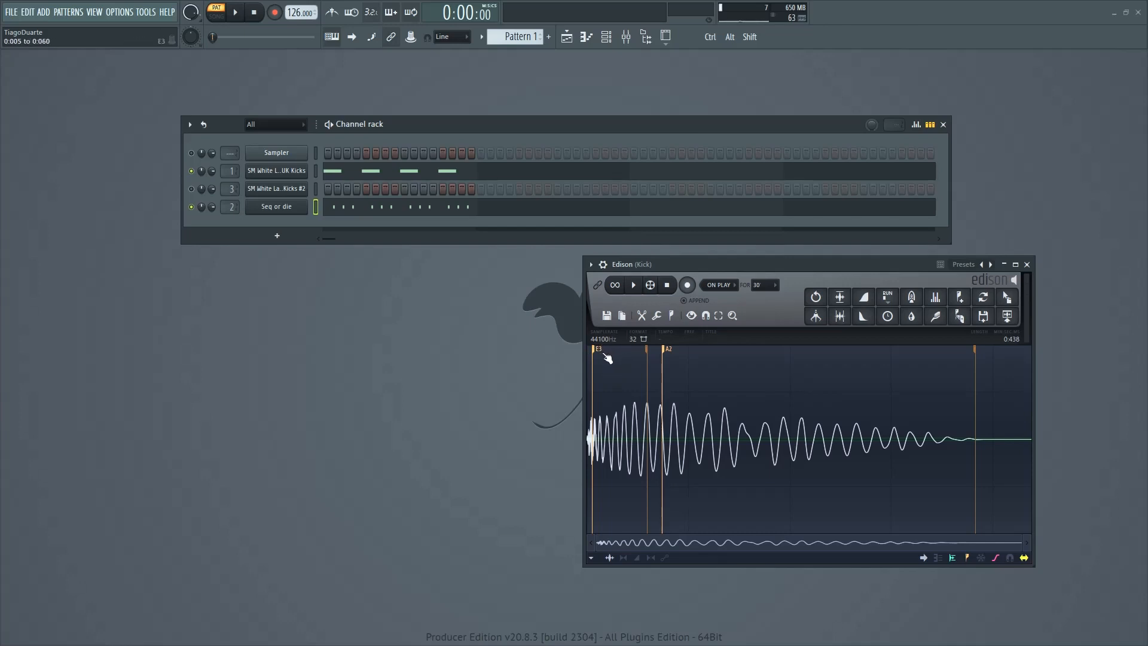
- Close the Edison editor, review the Seq or die notes in the piano roll, and play Pattern 1
left_click(1027, 264)
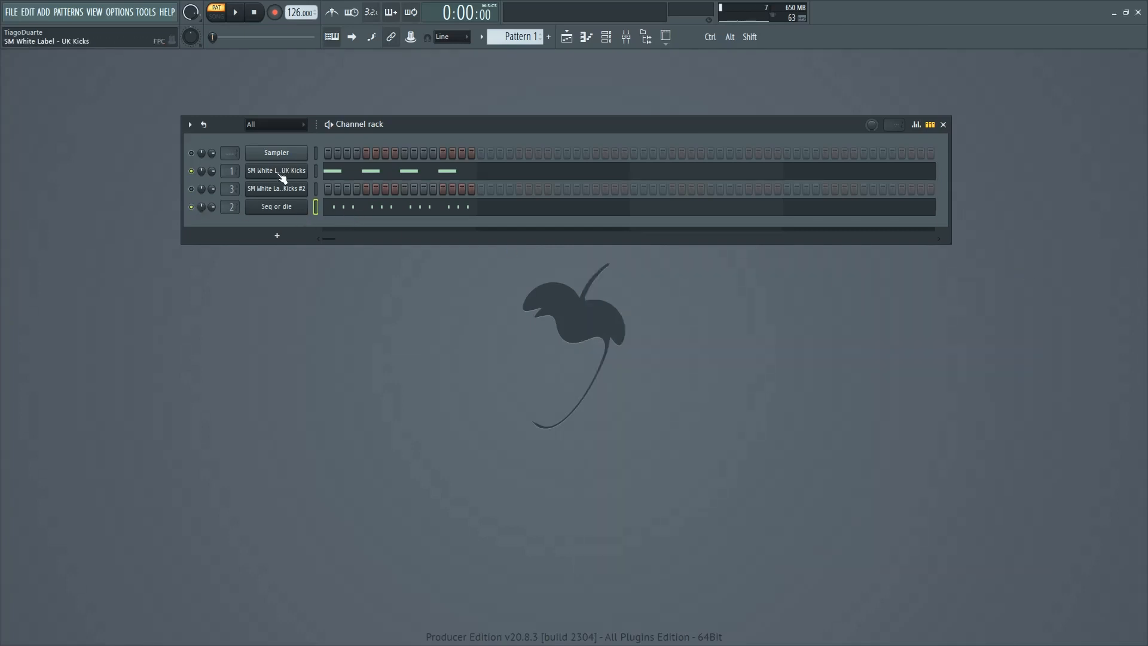
left_click(354, 211)
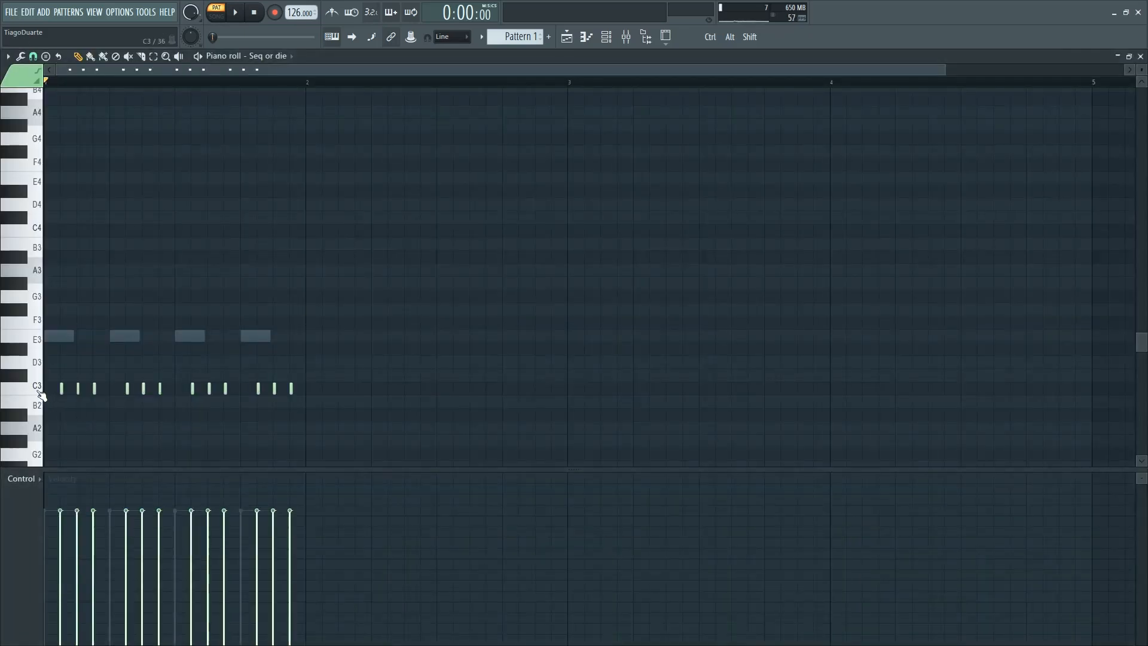
left_click_drag(57, 385, 245, 288)
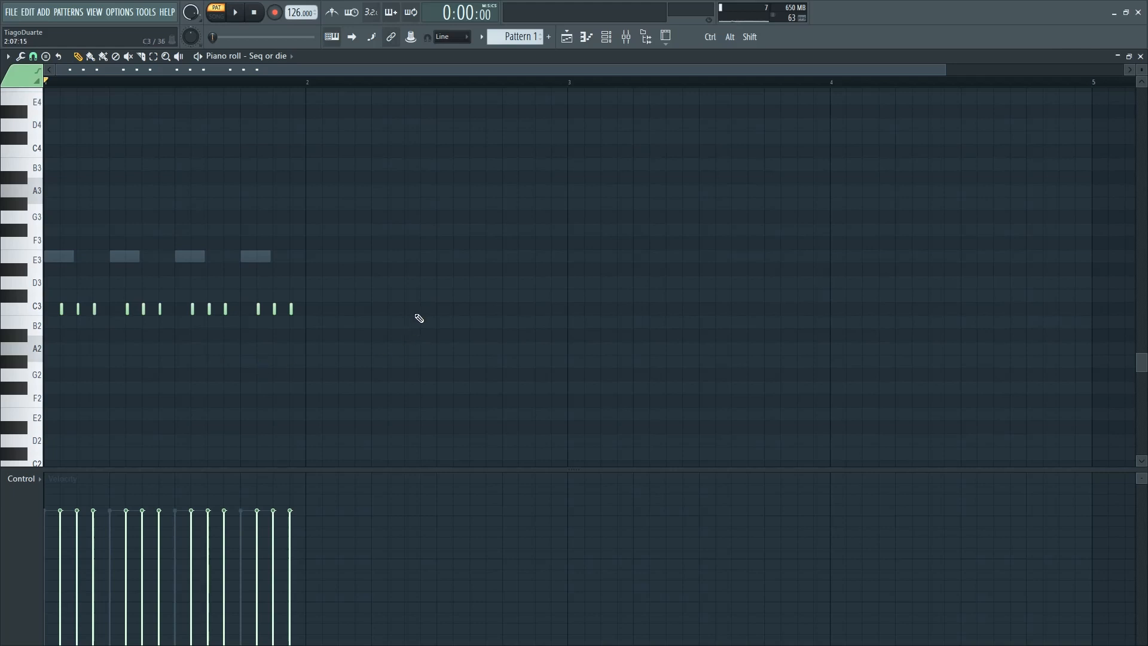
left_click(1140, 56)
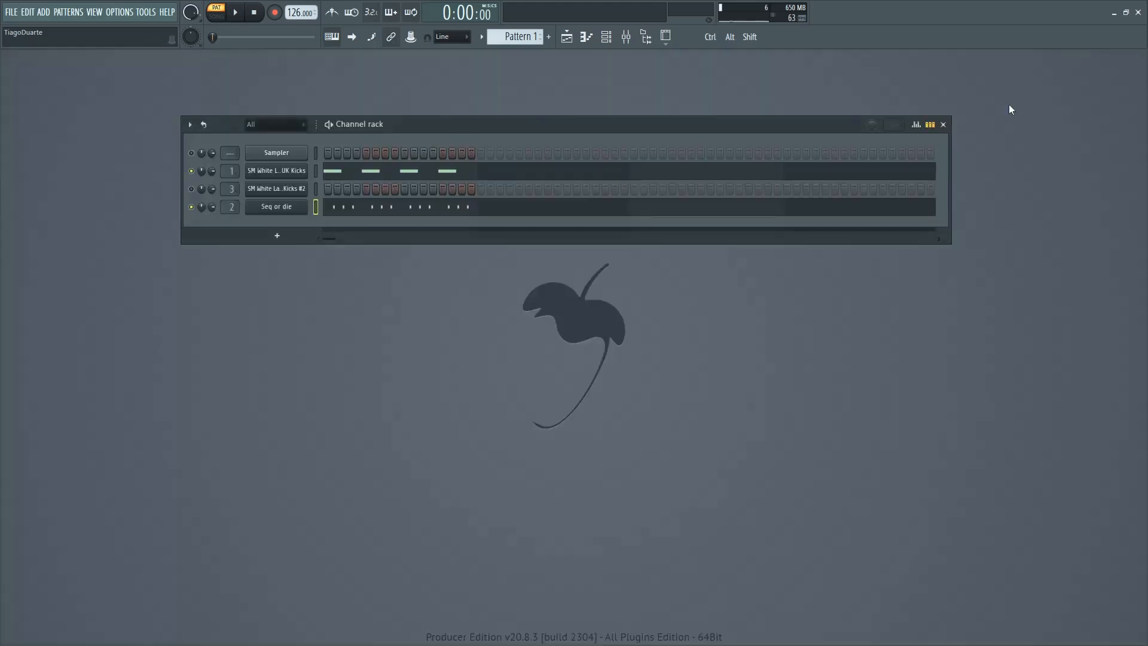
key("space")
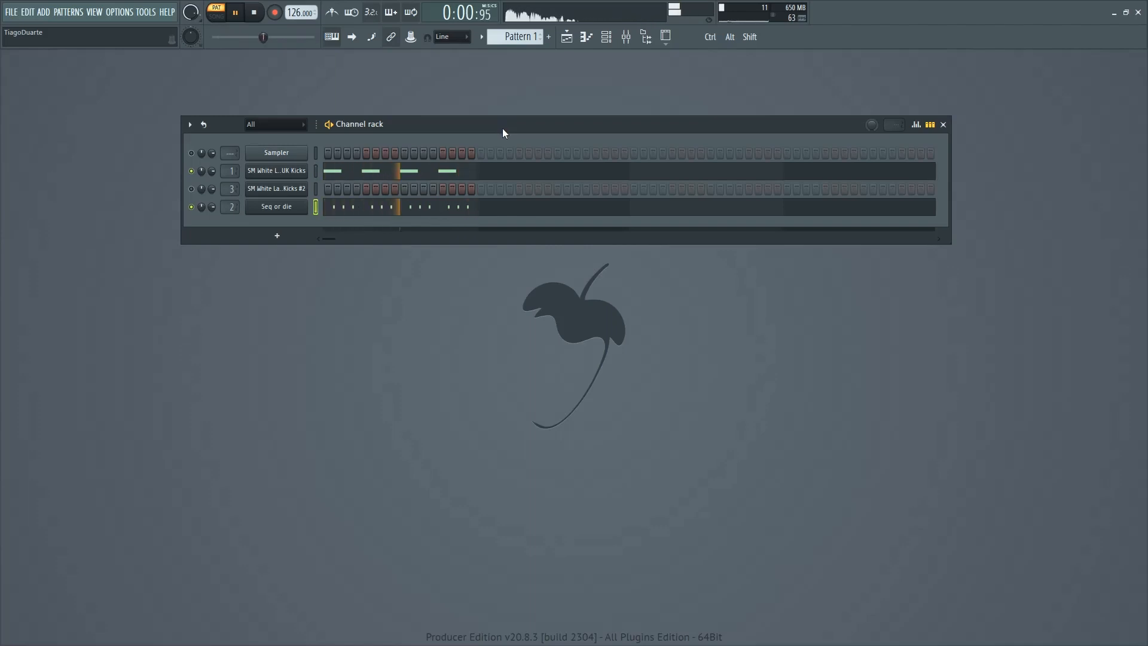
key("space")
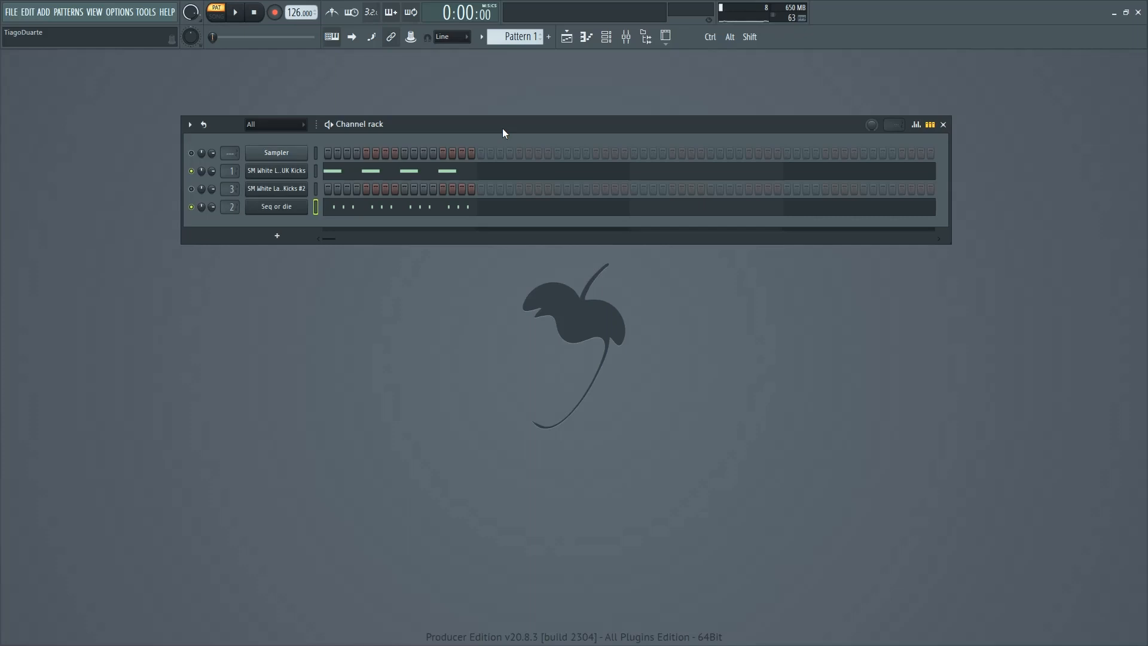
- Transpose all Seq or die notes up four semitones to E3 and play the pattern
left_click(447, 205)
key("Up")
key("Up")
key("Up")
key("Up")
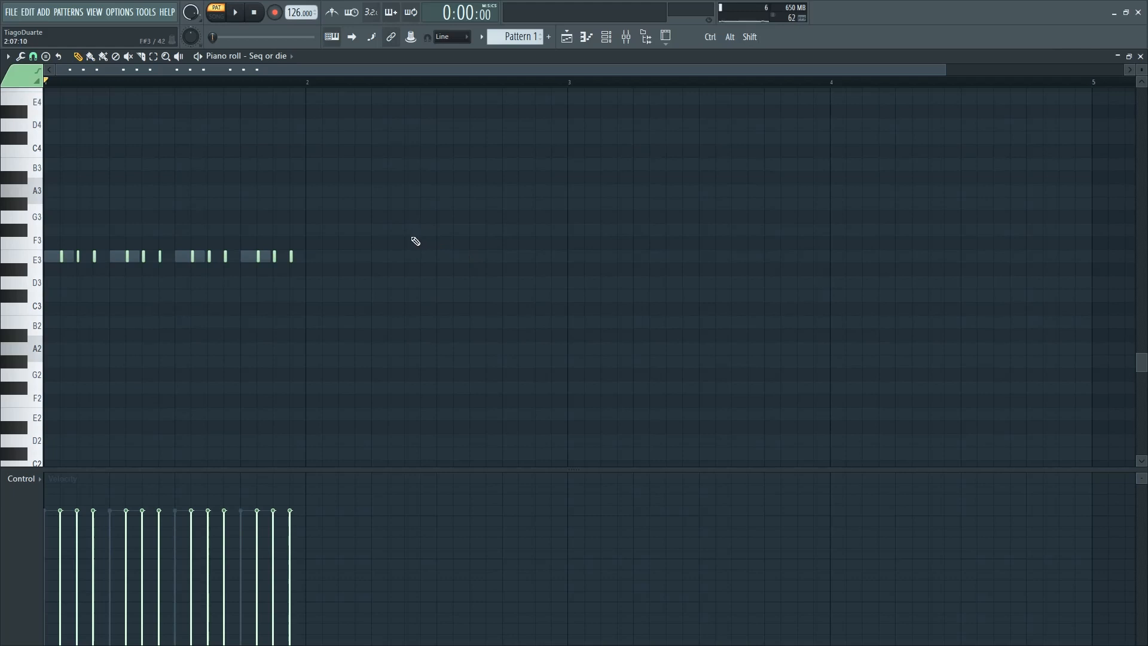
key("space")
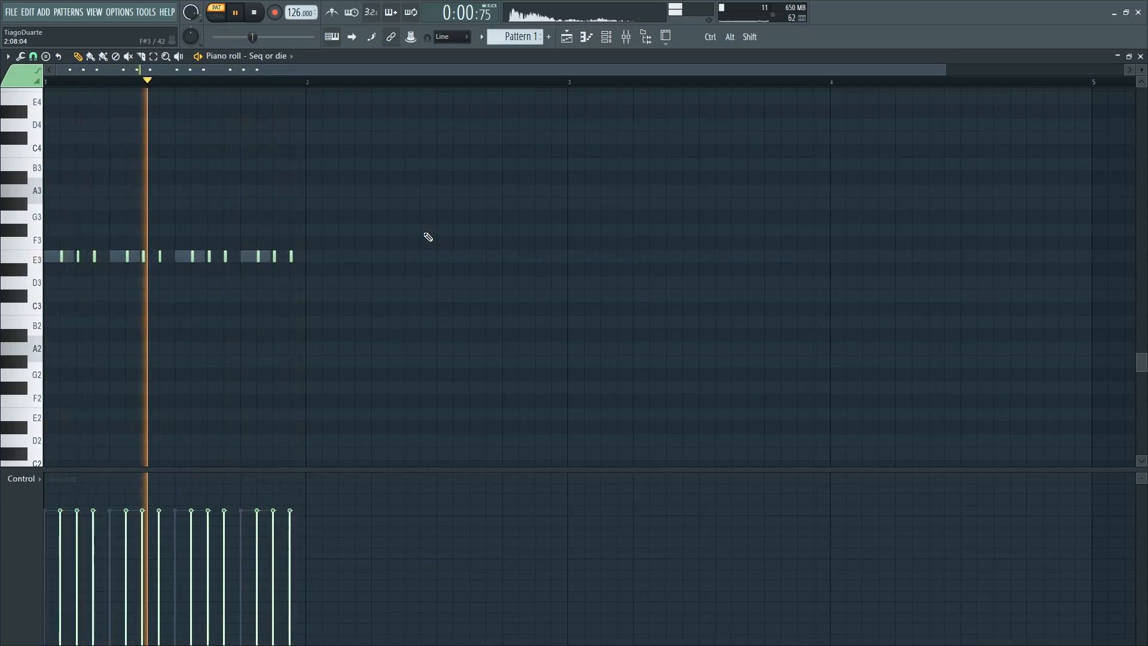
key("space")
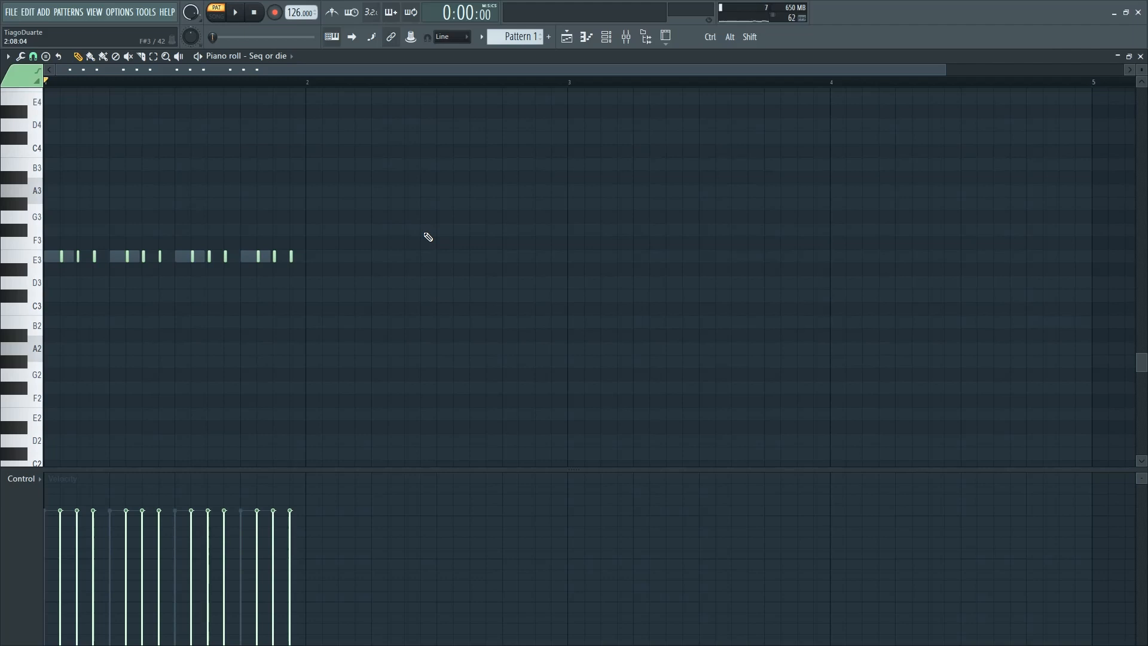
- Transpose the Seq or die notes up five semitones to A3 and play the pattern
key("Up")
key("Up")
key("Up")
key("Up")
key("Up")
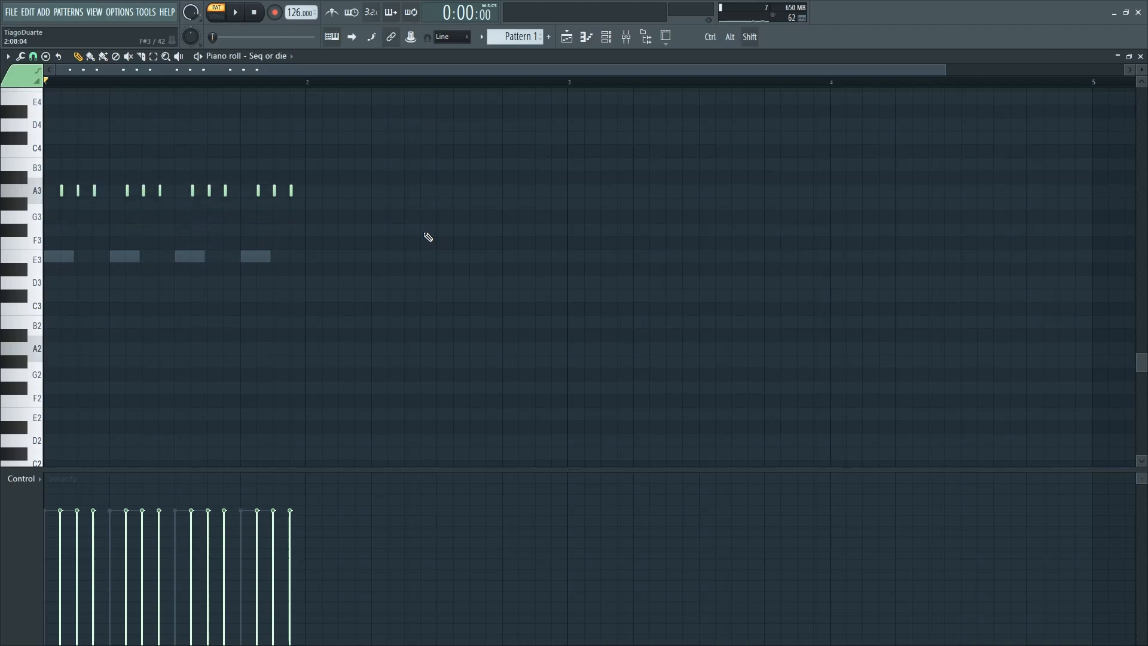
key("space")
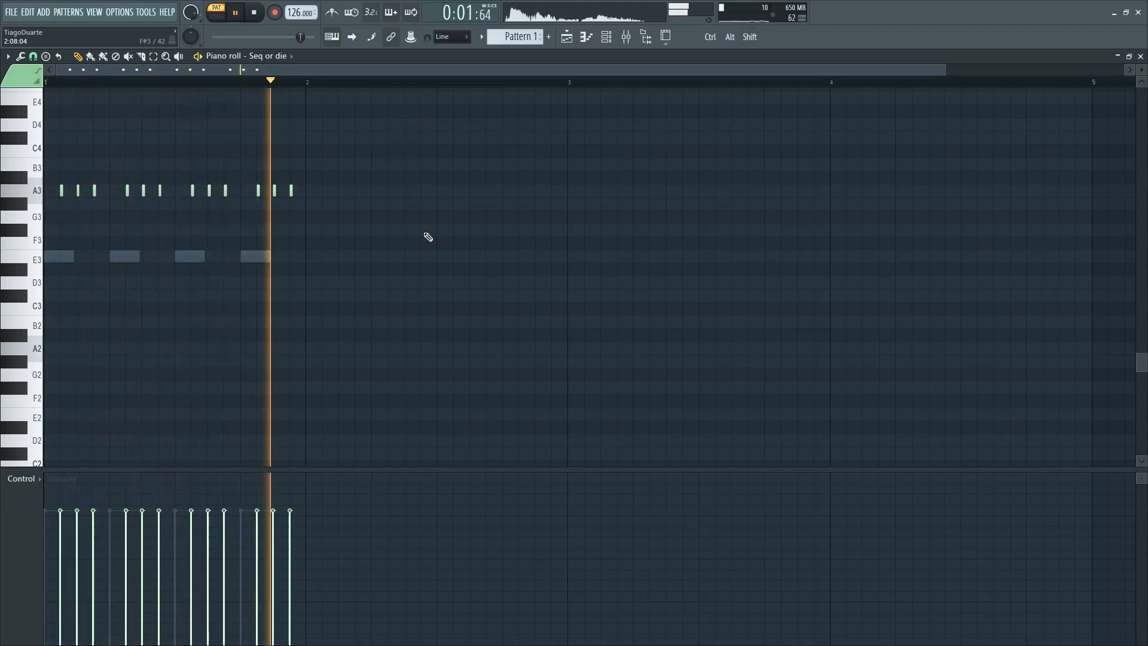
key("space")
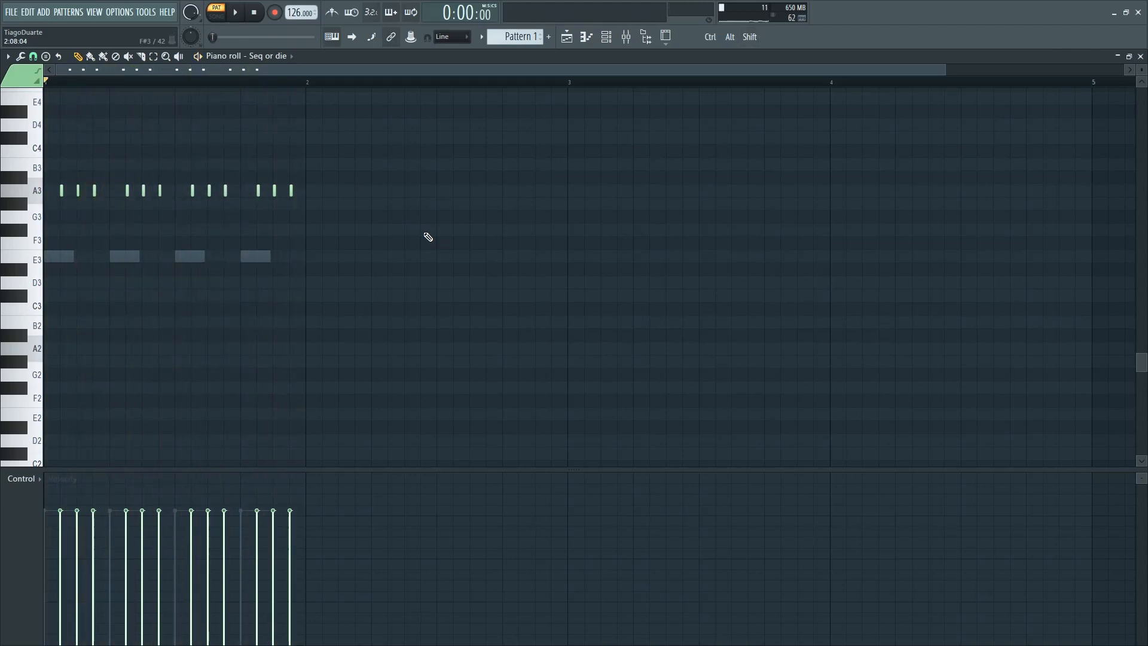
- Transpose the Seq or die notes back down to E3, matching the kick notes, and play the pattern
key("Down")
key("Down")
key("Down")
key("Down")
key("Down")
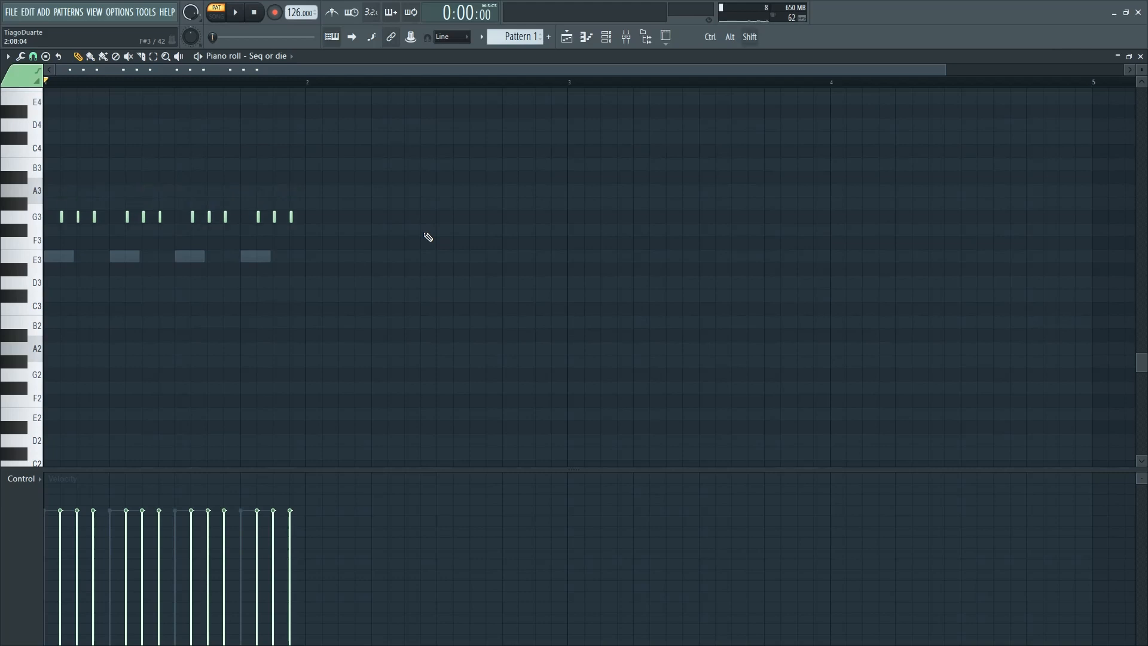
key("space")
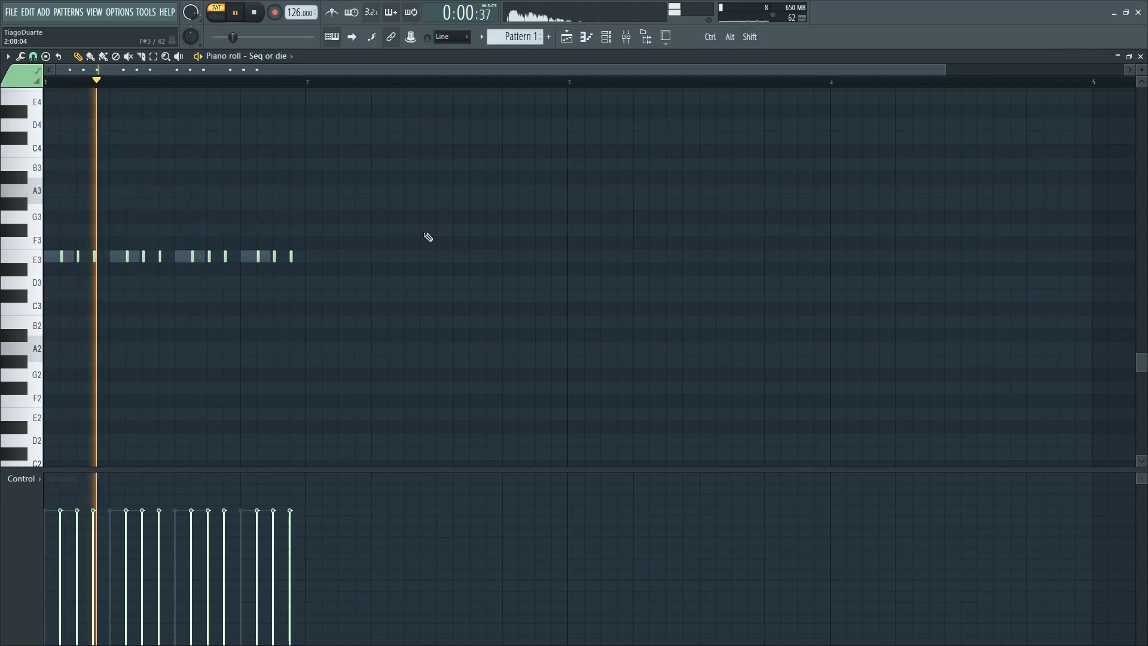
key("space")
- Transpose the Seq or die notes down four semitones to C3 and play the pattern for comparison
key("Down")
key("Down")
key("Down")
key("Down")
key("space")
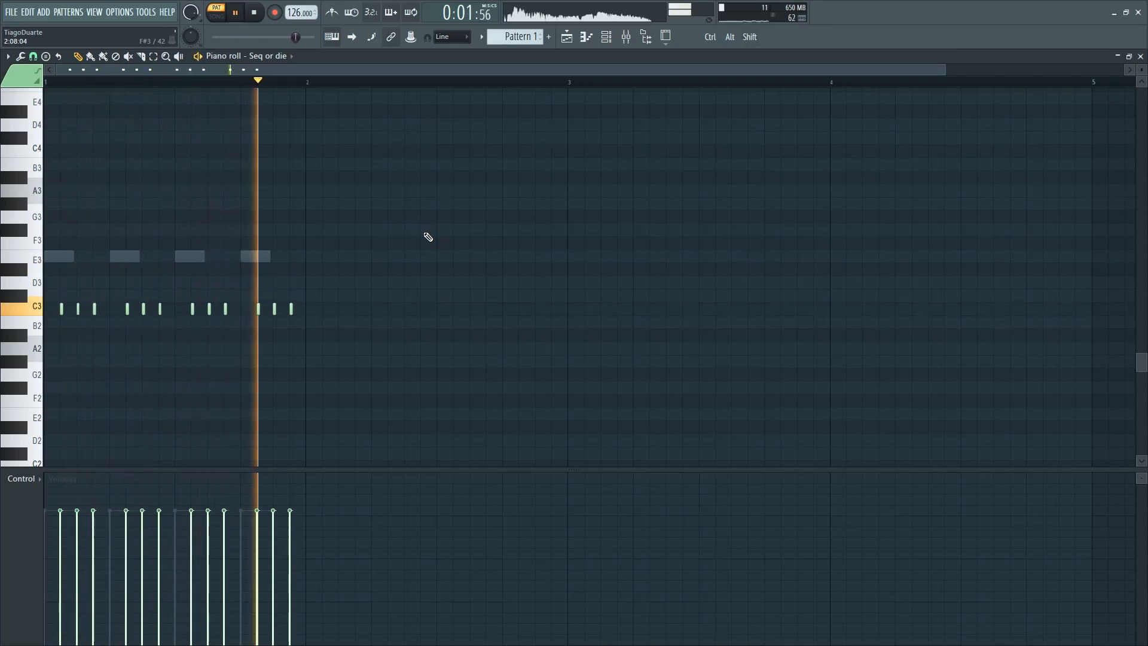
key("space")
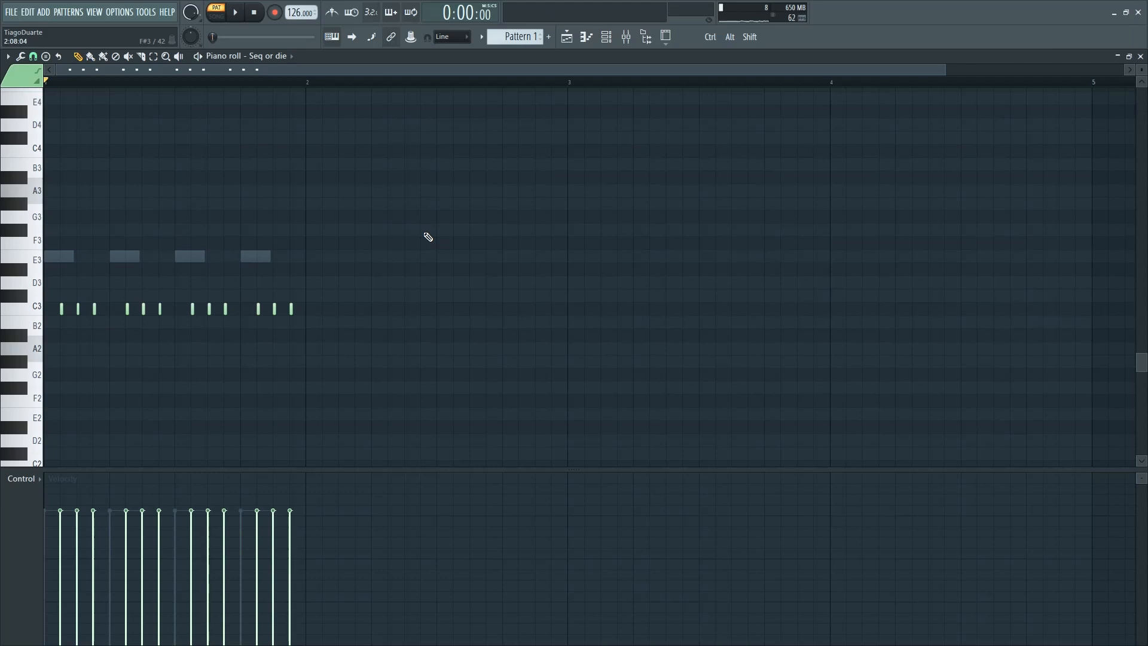
- Return the Seq or die notes to E3, close the piano roll, and play Pattern 1 from the channel rack
key("Up")
key("Up")
key("Up")
key("Up")
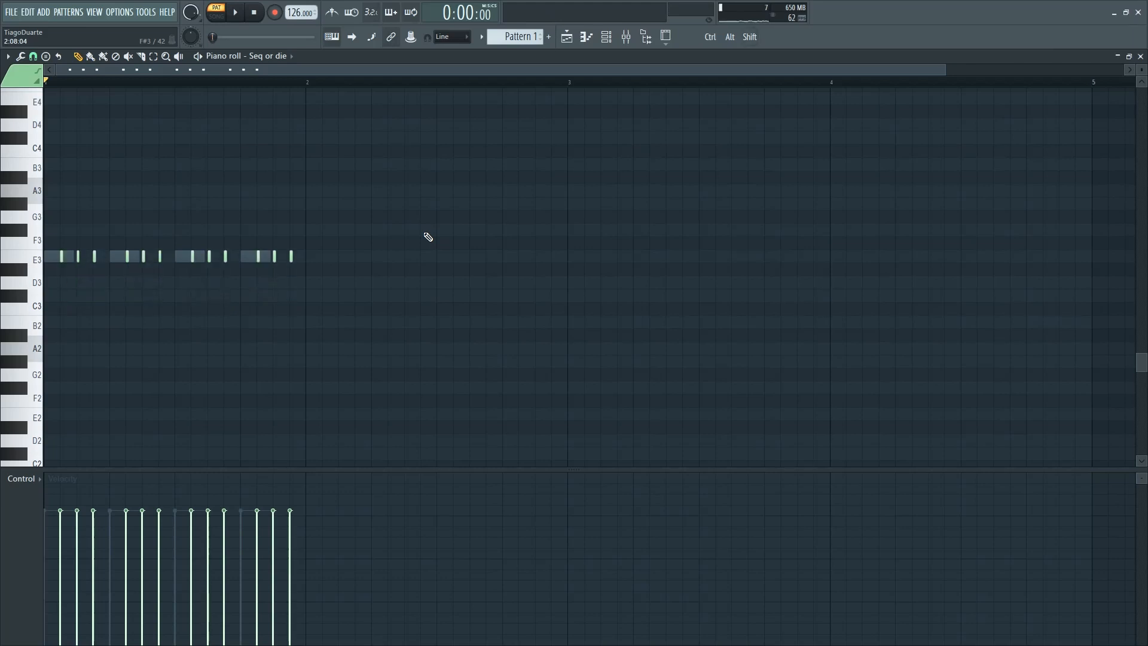
key("F7")
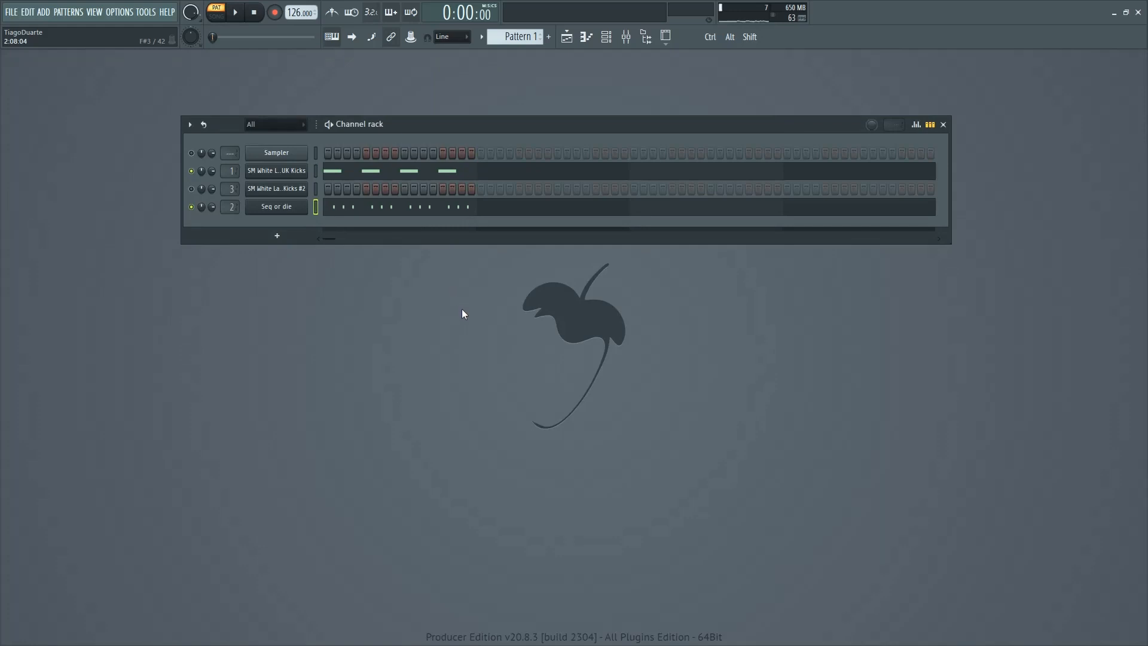
key("space")
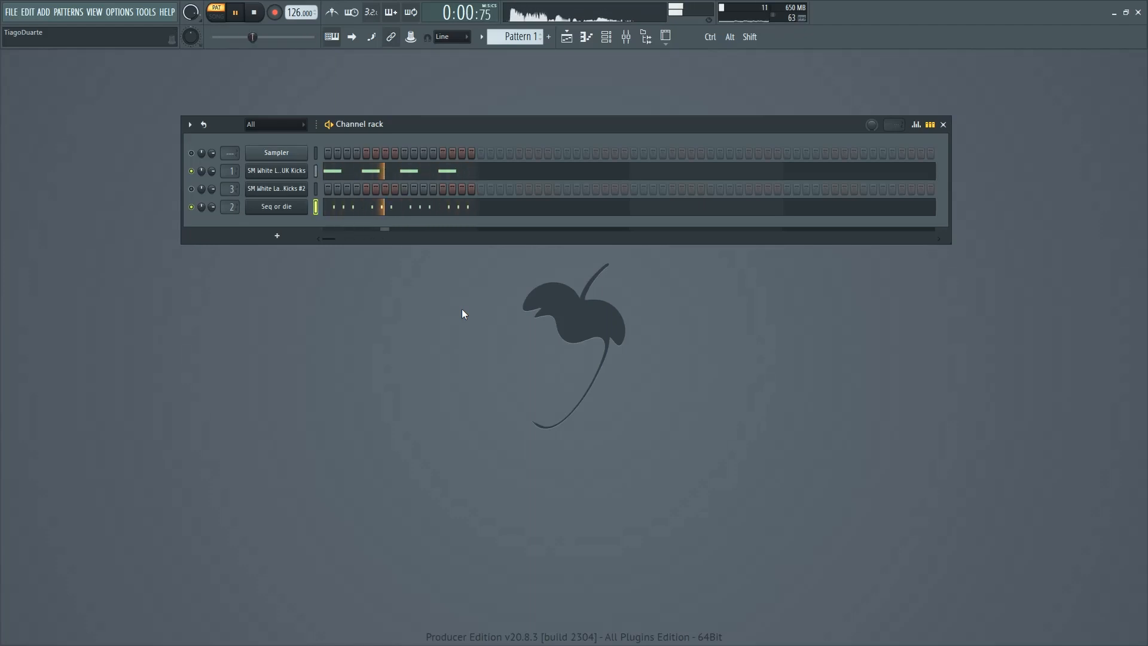
key("space")
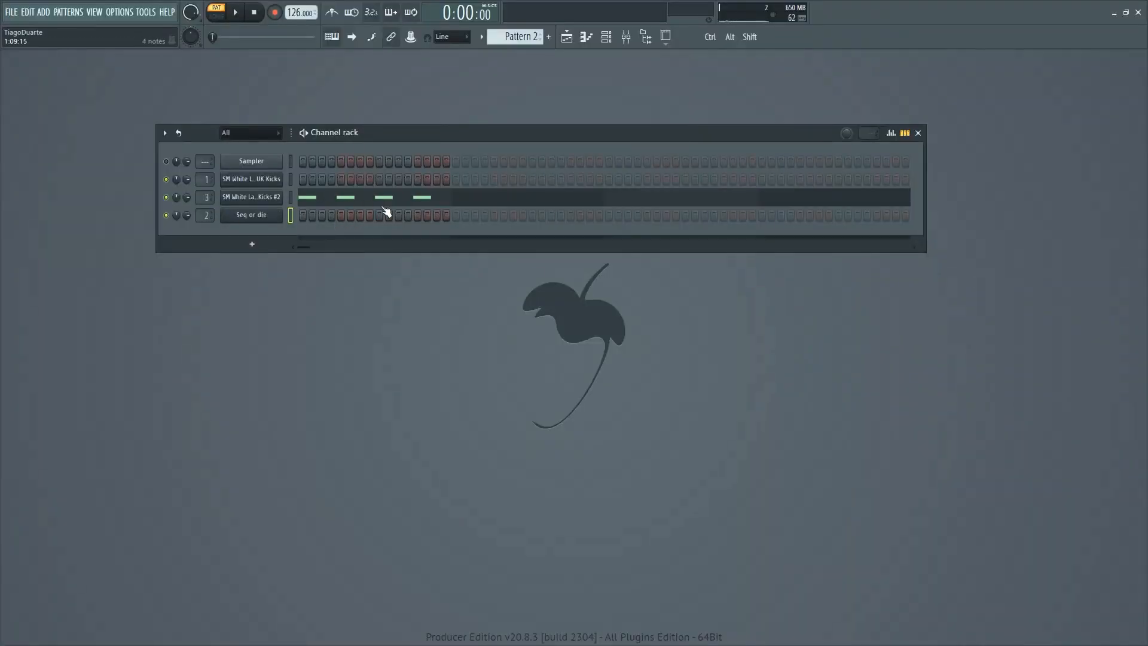
- Play Pattern 2 and open the Patcher effect on mixer Insert 3, checking its list of presets
key("space")
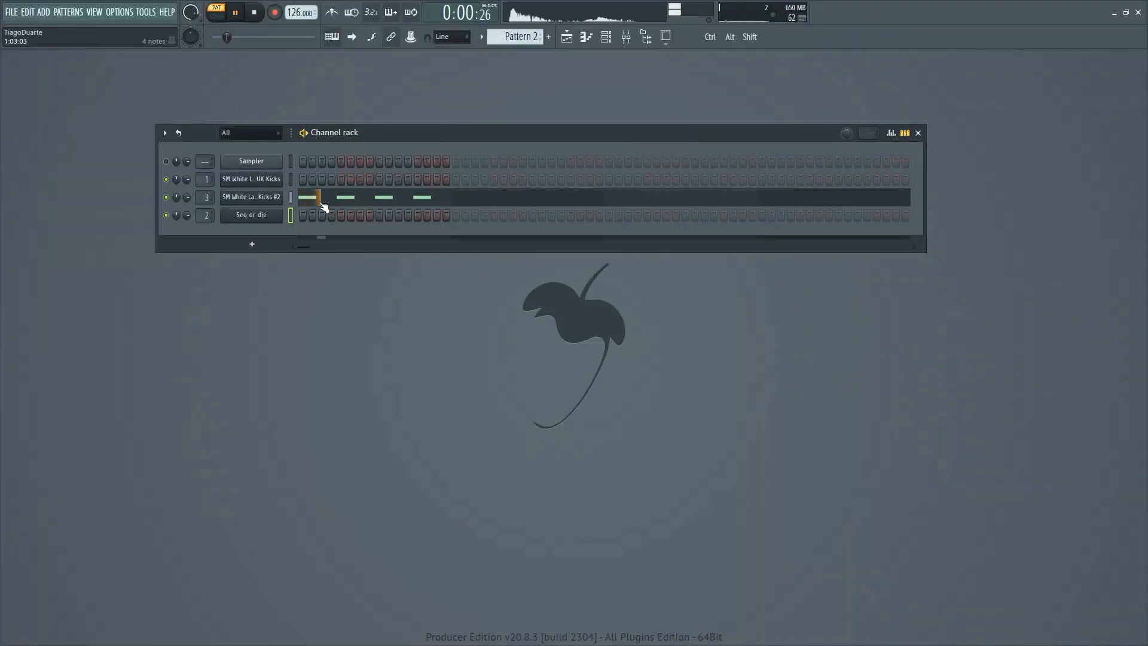
key("space")
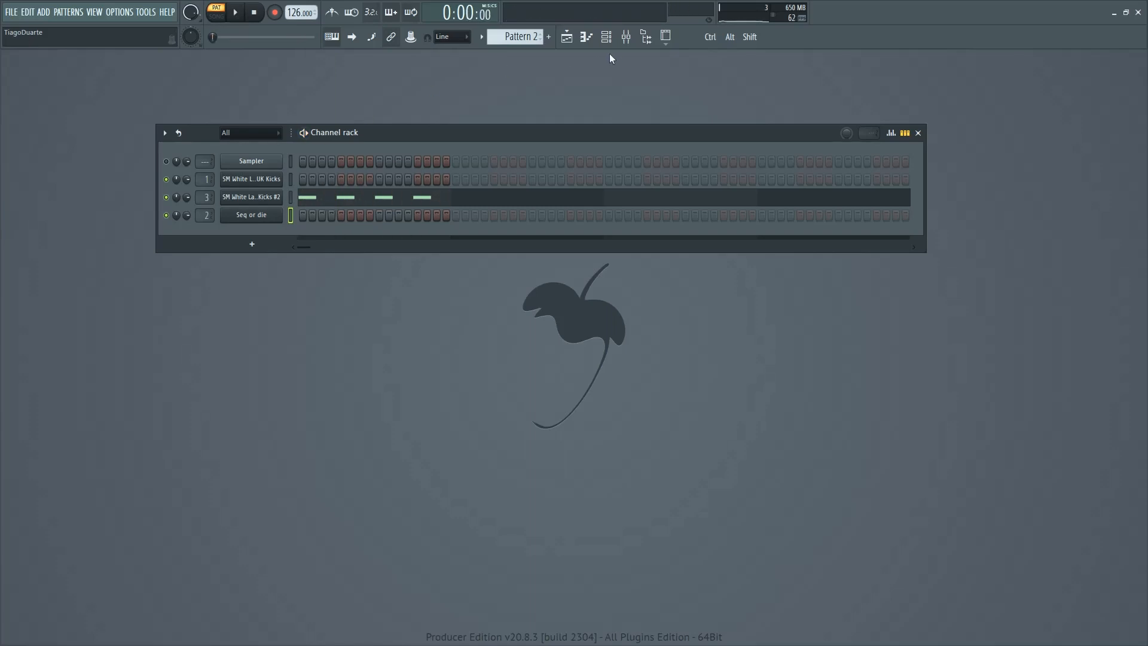
left_click(627, 39)
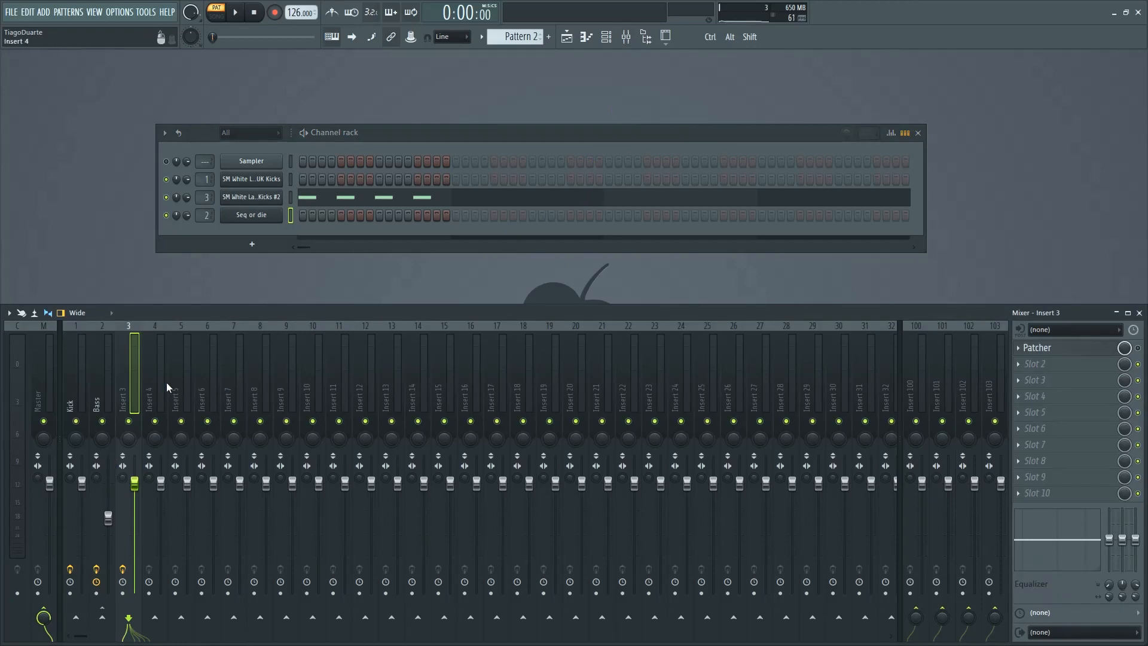
left_click(1087, 353)
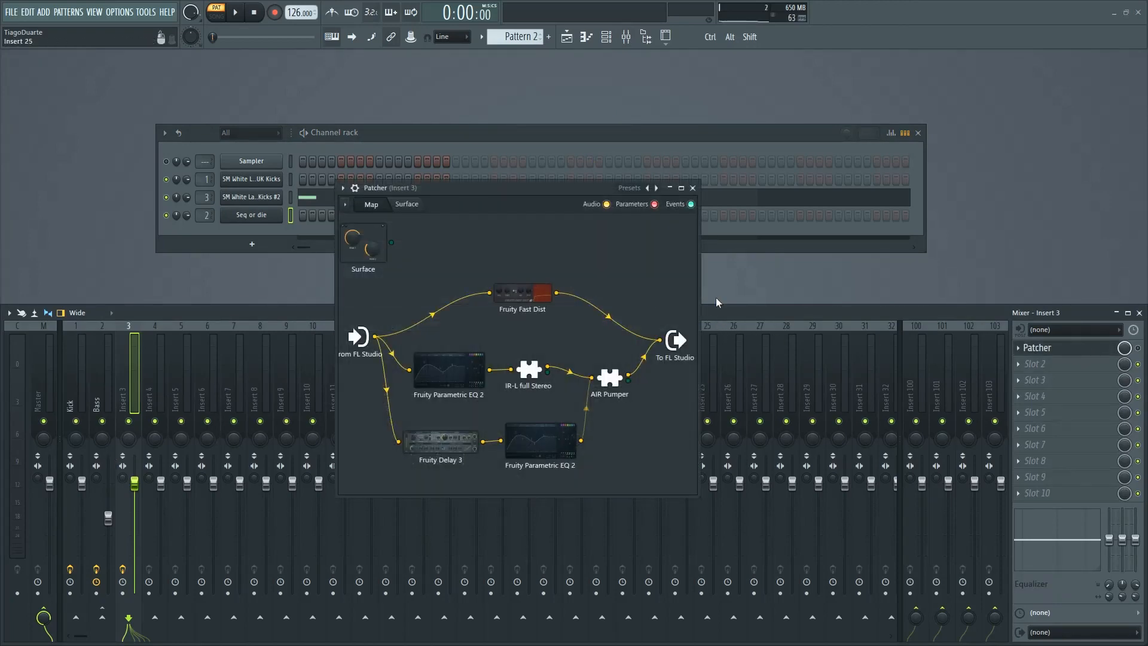
right_click(656, 188)
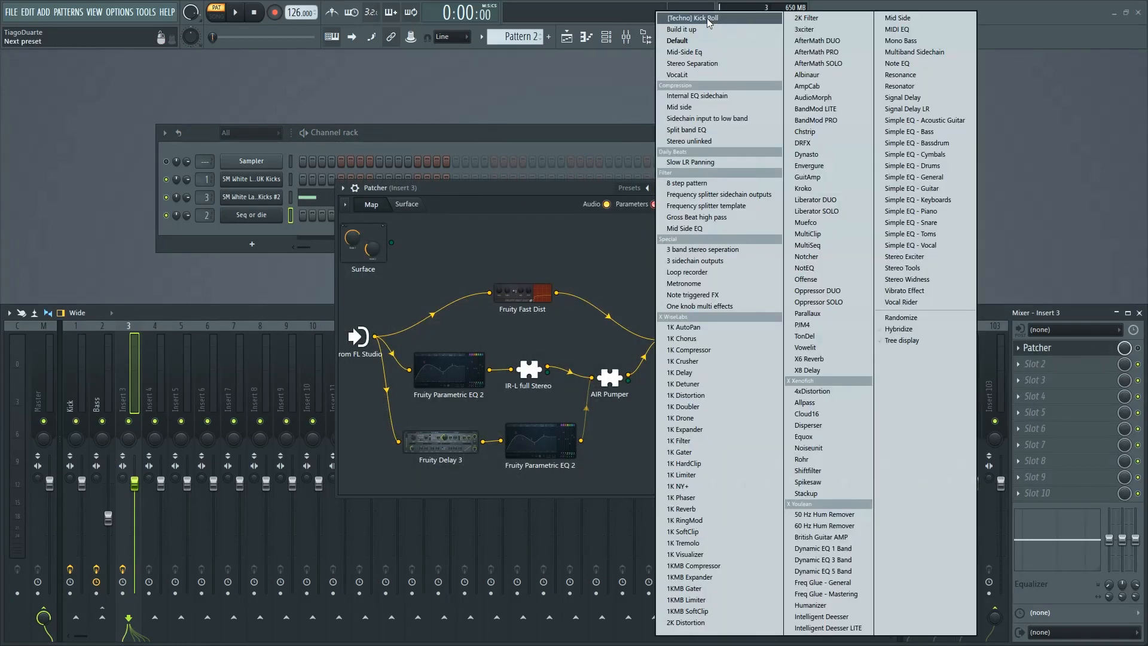
left_click(558, 189)
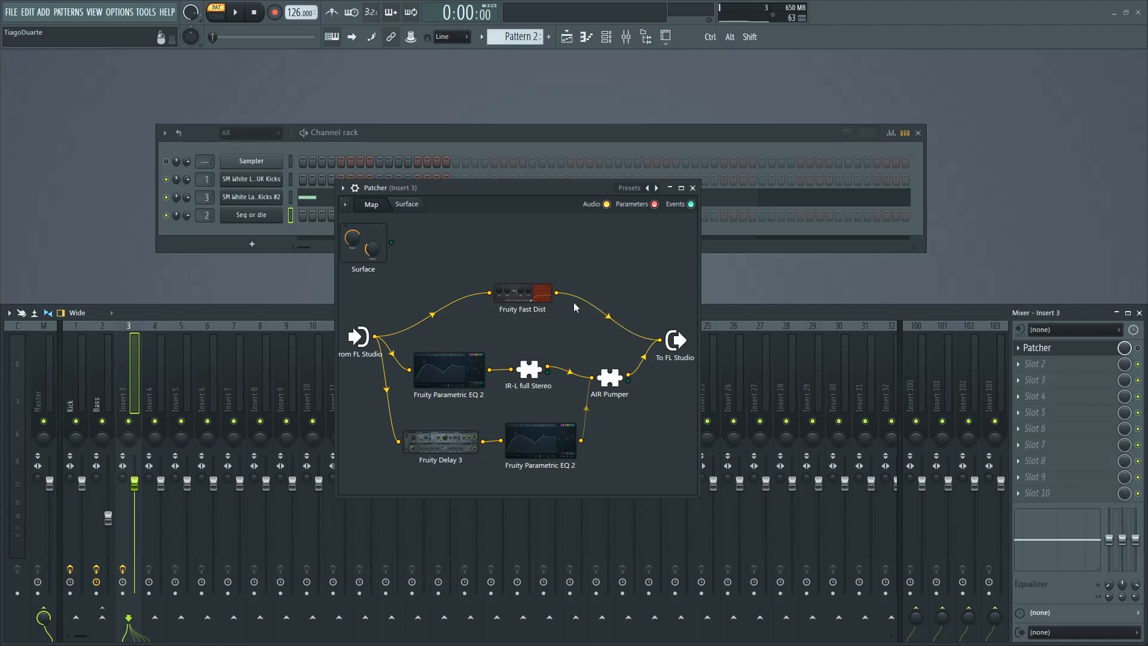
- Open Fruity Fast Dist from the Patcher map, close the mixer, and arrange both plugin windows below the channel rack
left_click(532, 300)
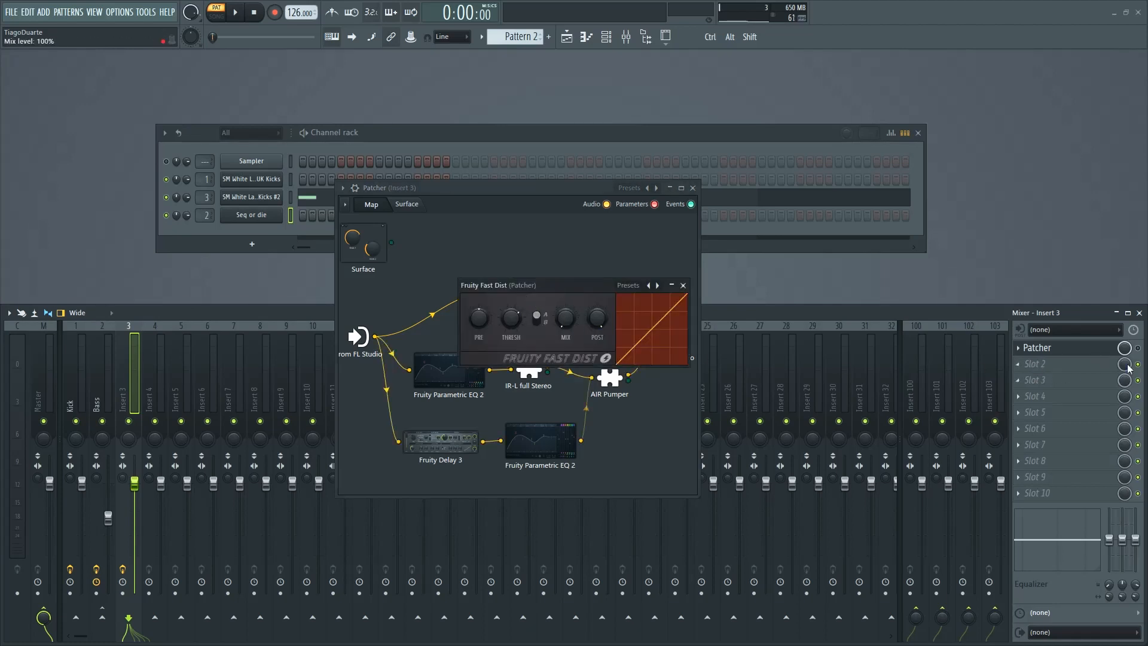
left_click_drag(592, 285, 196, 183)
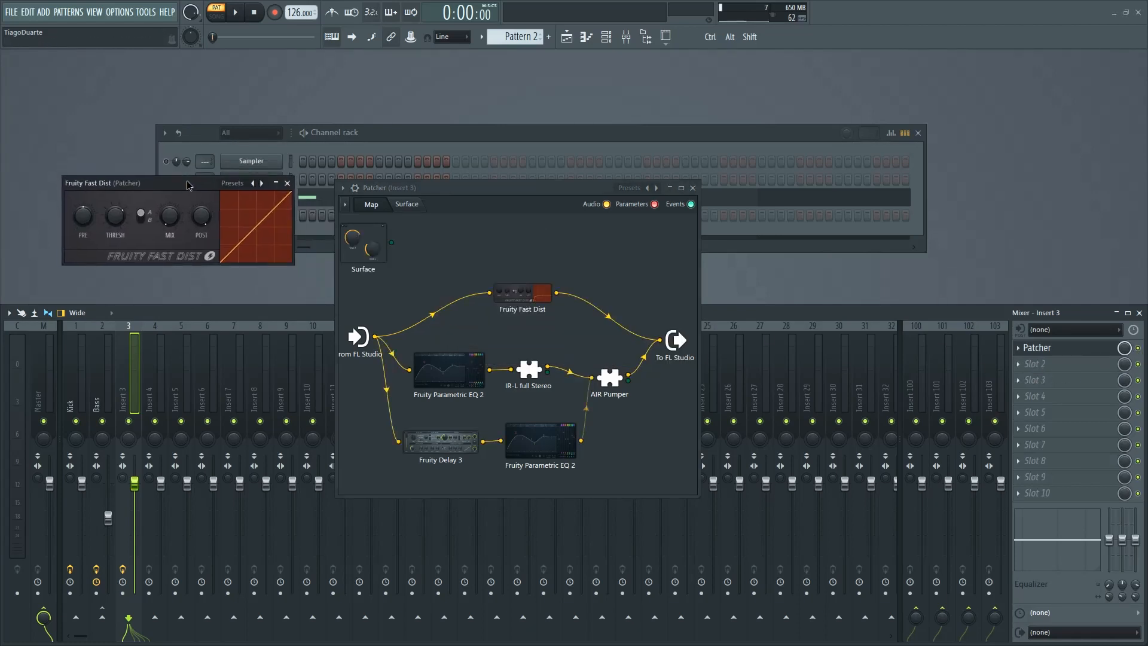
left_click(1141, 313)
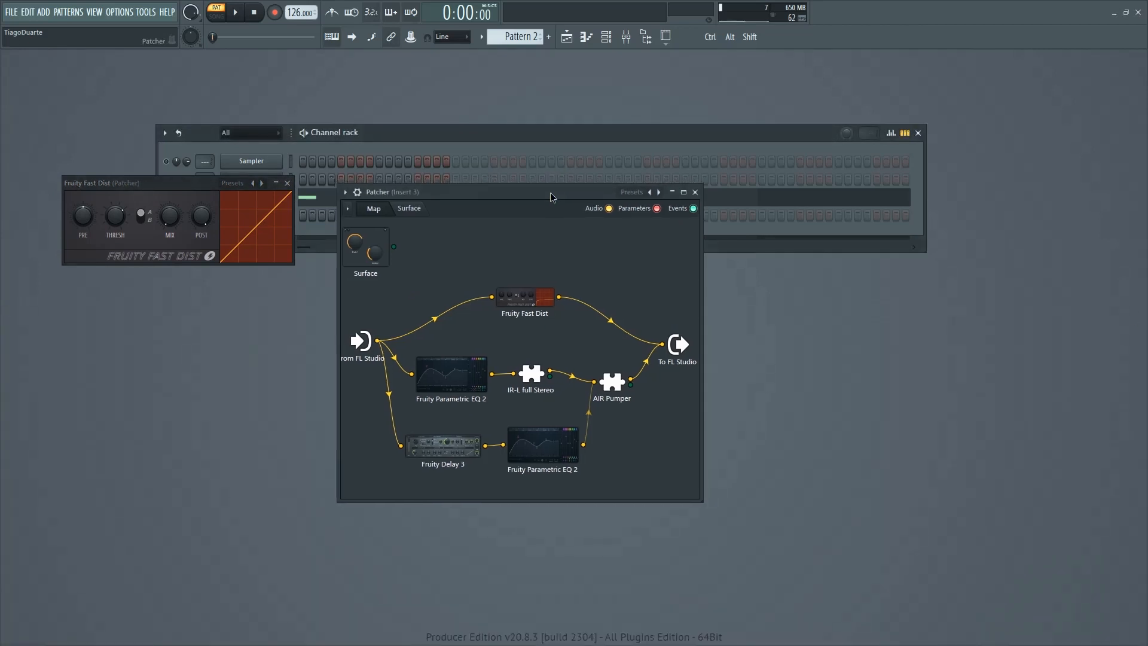
left_click_drag(547, 187, 573, 268)
left_click_drag(207, 184, 263, 268)
- Mute the audio connection from AIR Pumper to the Patcher output and play Pattern 2
left_click(669, 438)
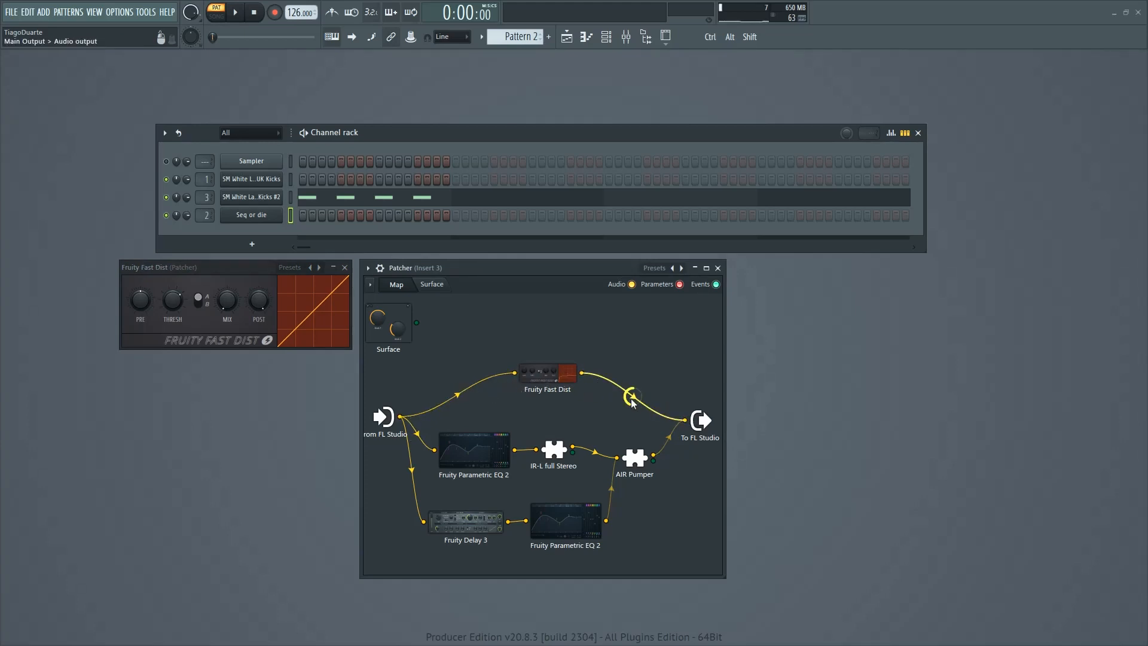
key("space")
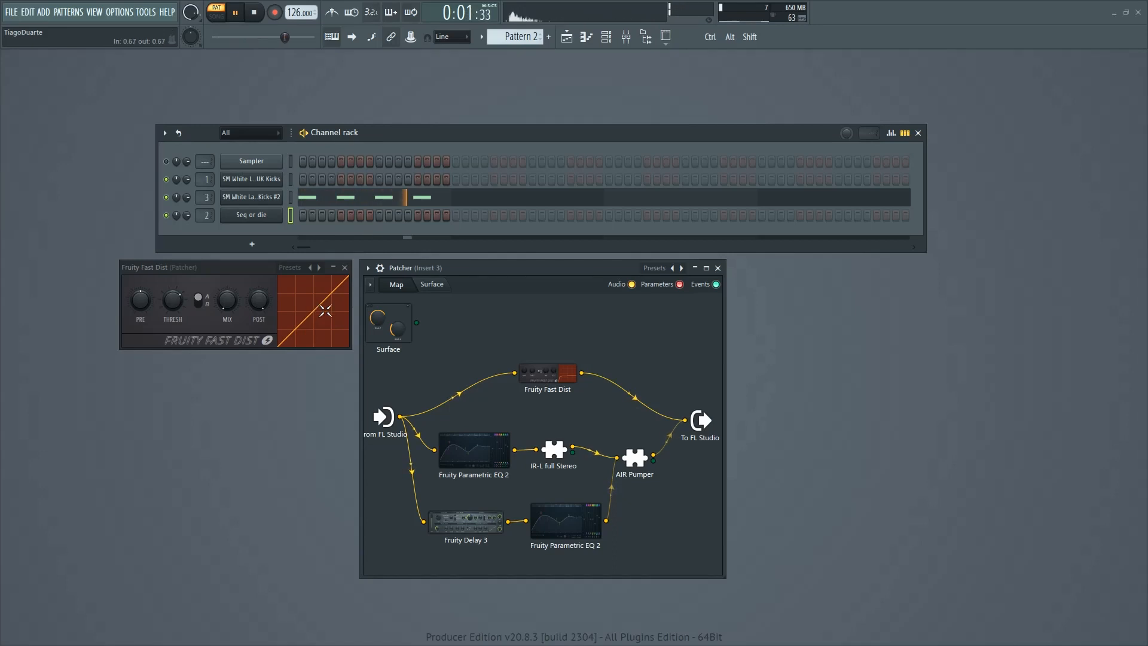
key("space")
- Raise the mix amount of Fruity Fast Dist and play Pattern 2 to hear the distortion
left_click(243, 268)
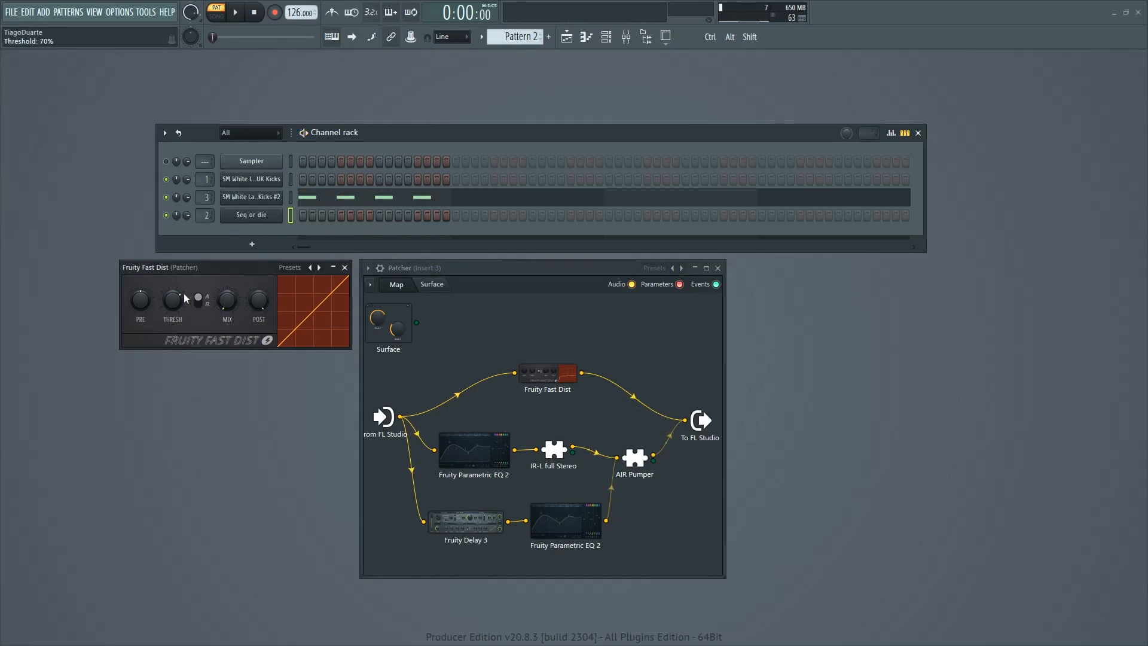
left_click_drag(227, 307, 227, 288)
key("space")
key("space")
- Reposition the Fruity Fast Dist node, channel rack and Patcher window, and open AIR Pumper beside the Patcher map
left_click_drag(551, 382, 541, 388)
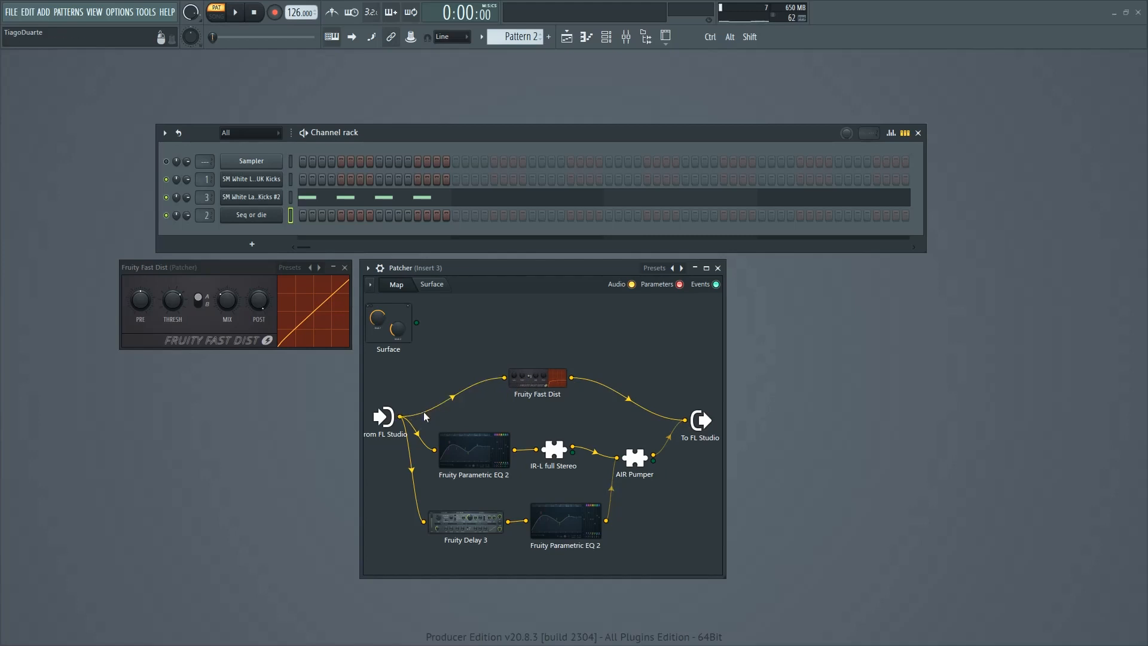
left_click_drag(534, 133, 531, 96)
left_click_drag(548, 268, 554, 246)
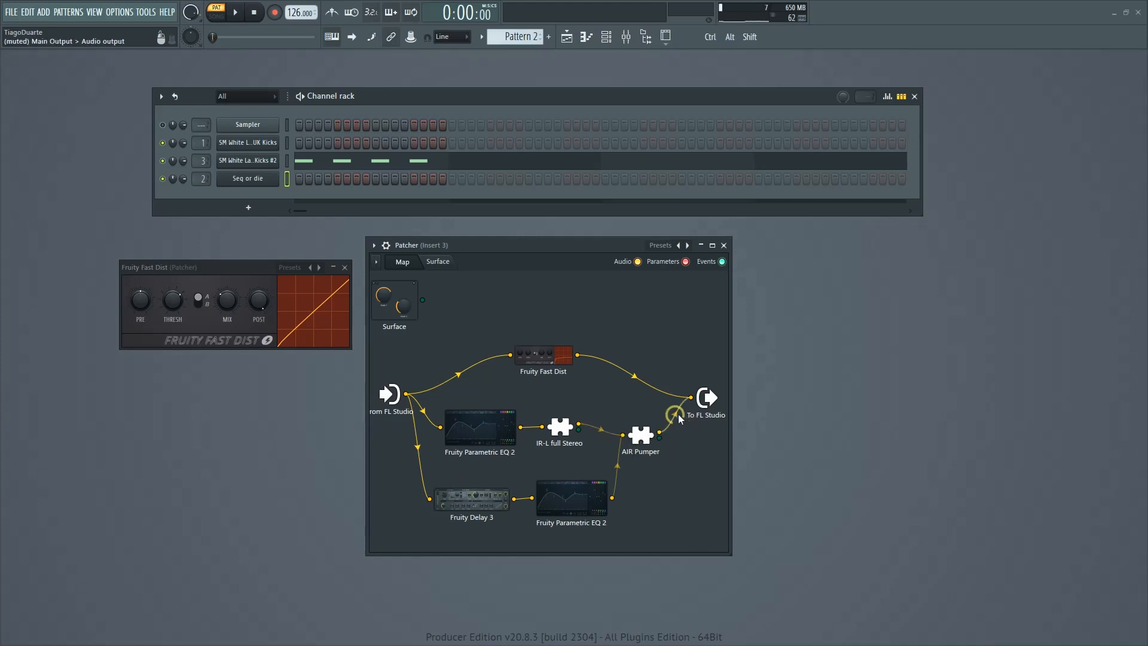
left_click(641, 435)
left_click_drag(222, 239, 243, 247)
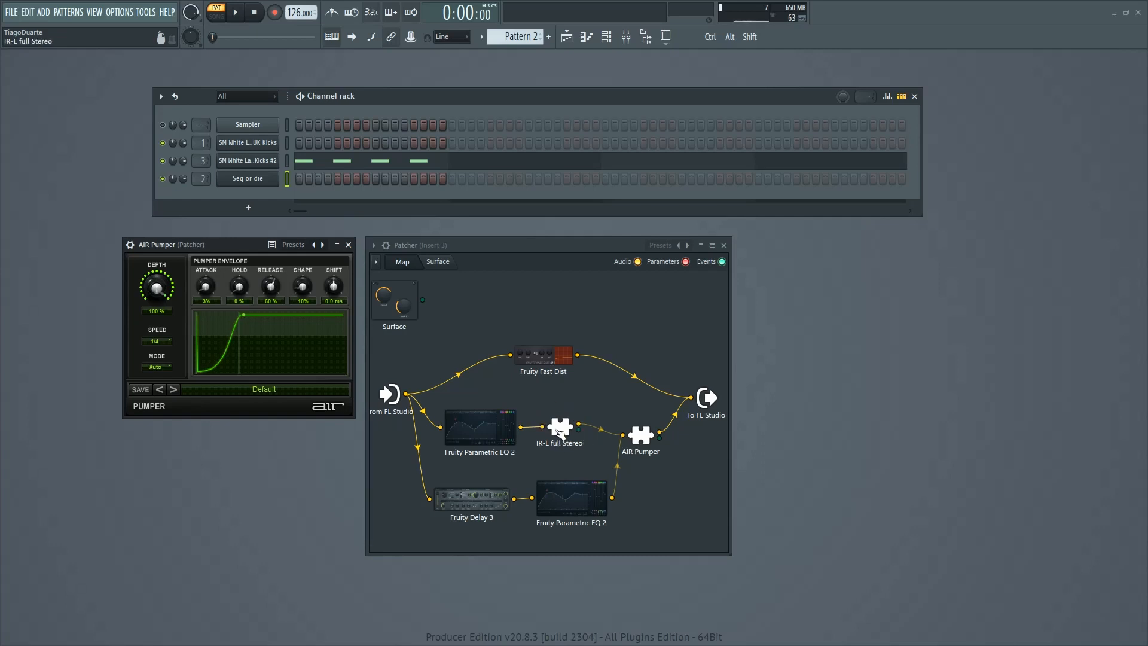
- Review the IR-L full Stereo reverb settings, close it, and unmute the reverb's audio connection to AIR Pumper
left_click(560, 431)
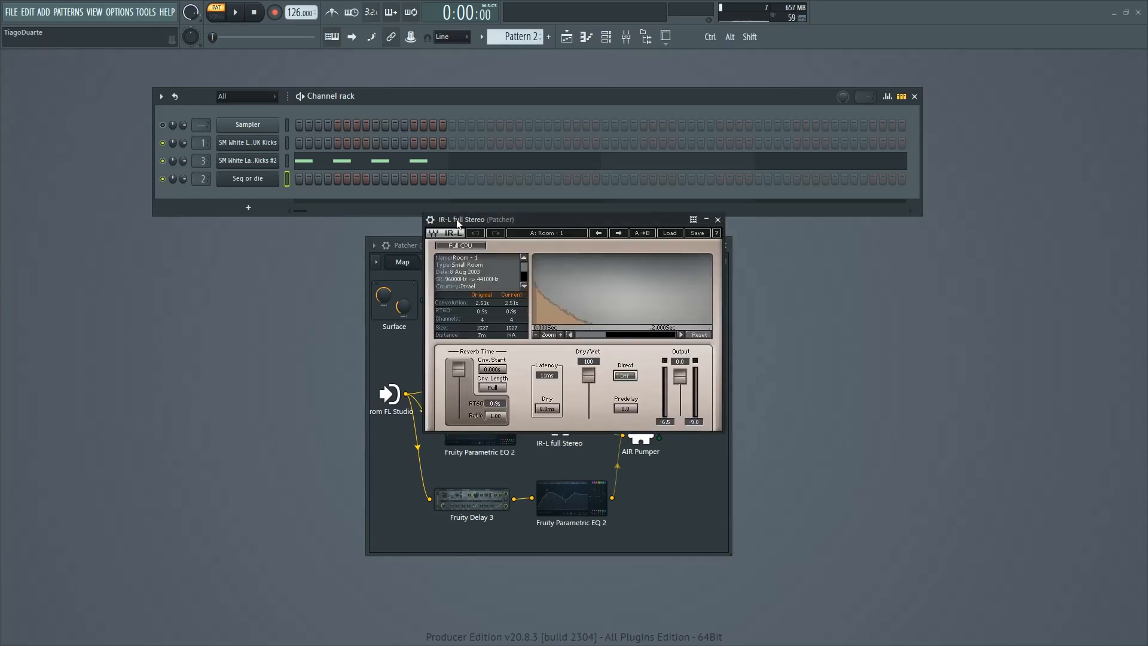
left_click(718, 219)
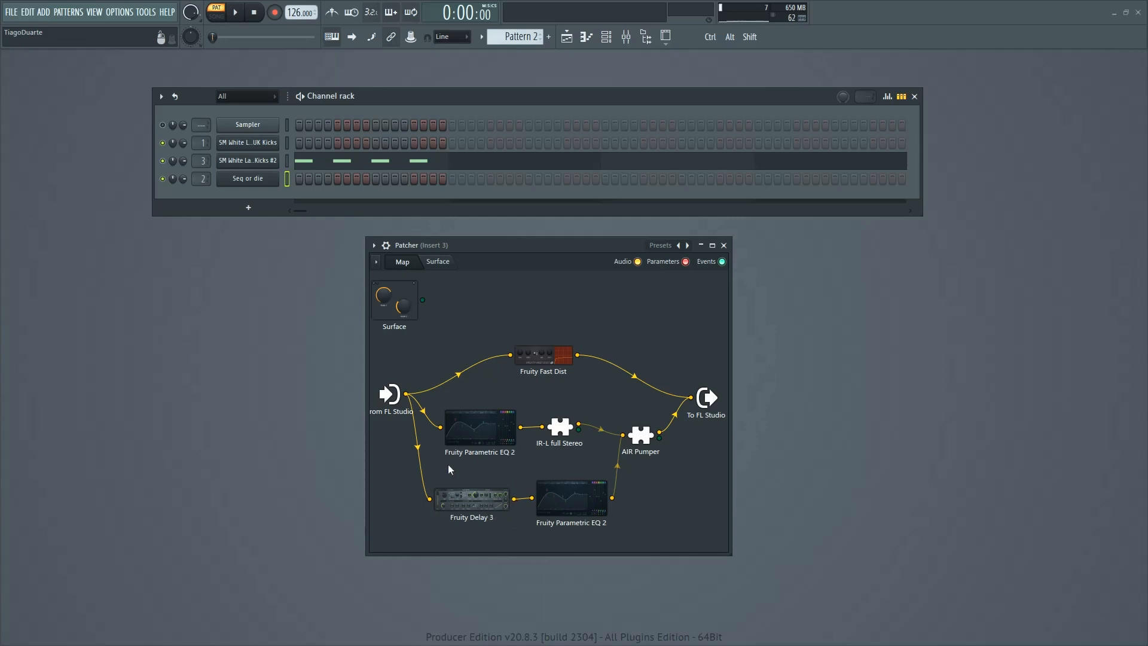
left_click(602, 428)
left_click(616, 465)
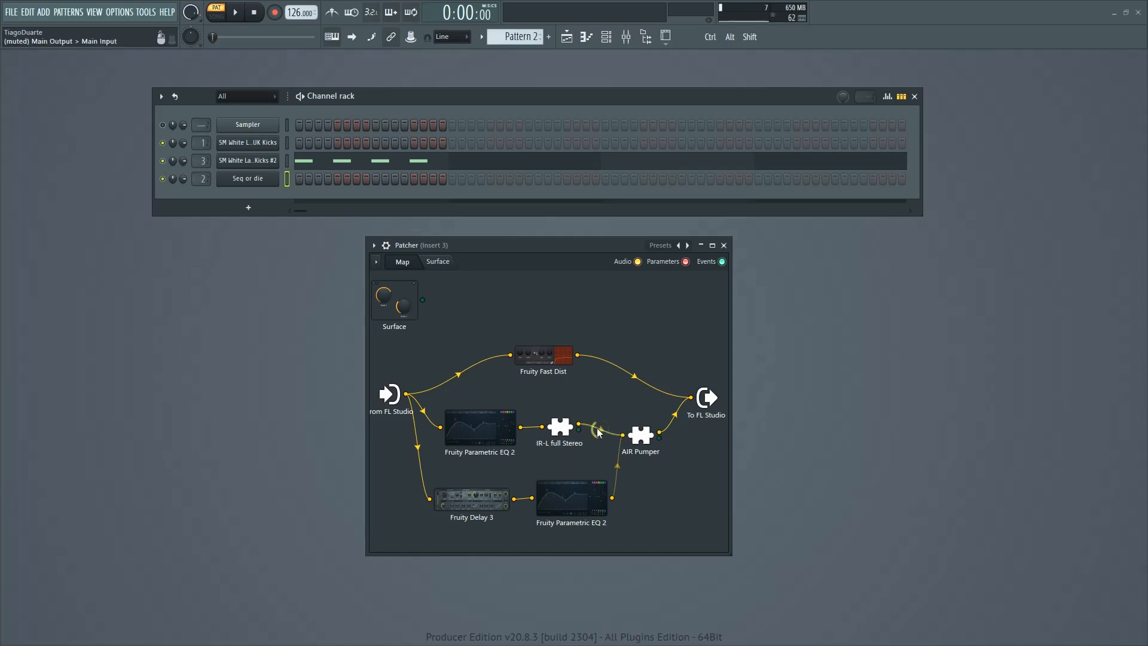
- Play Pattern 2 to hear the kick with the IR-L full Stereo reverb branch feeding AIR Pumper
key("space")
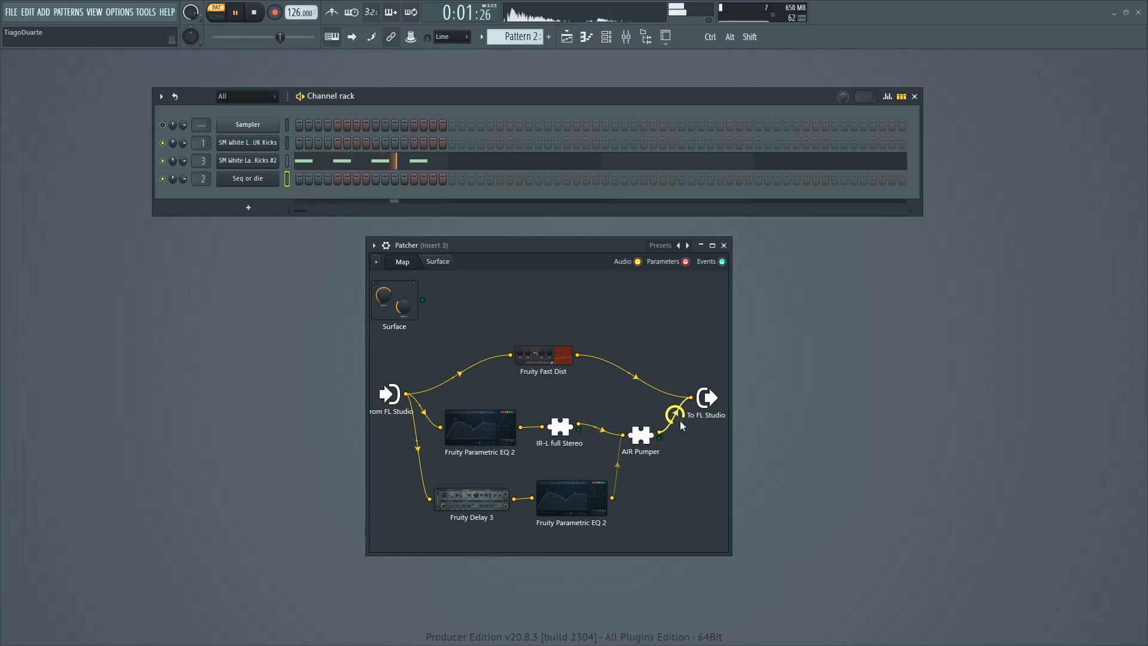
key("space")
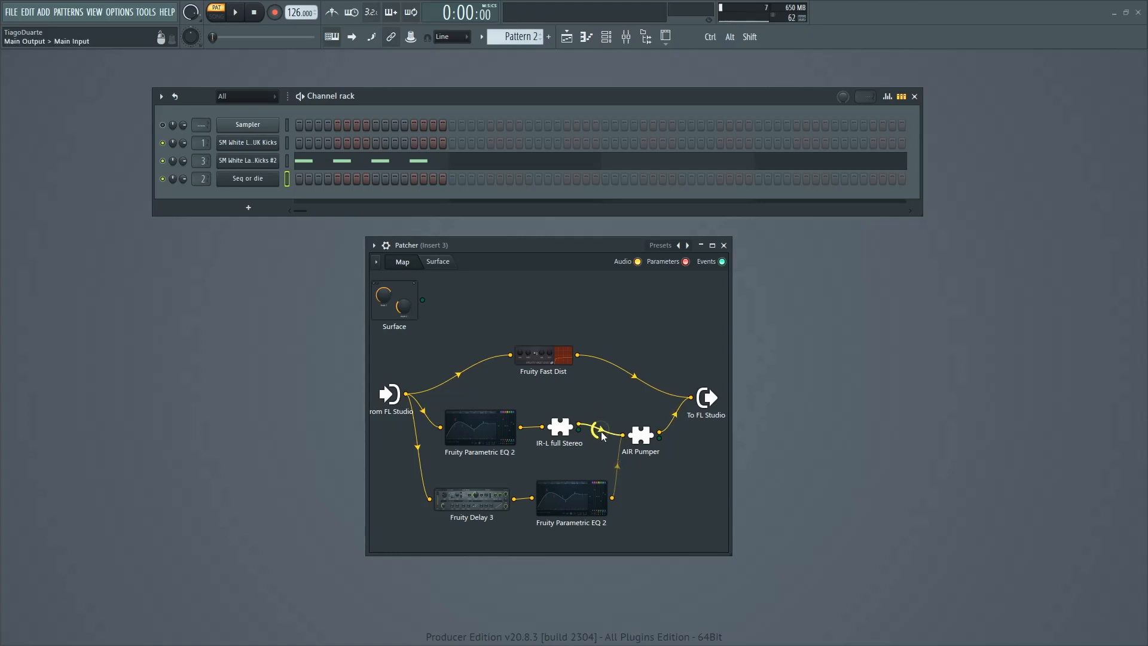
key("space")
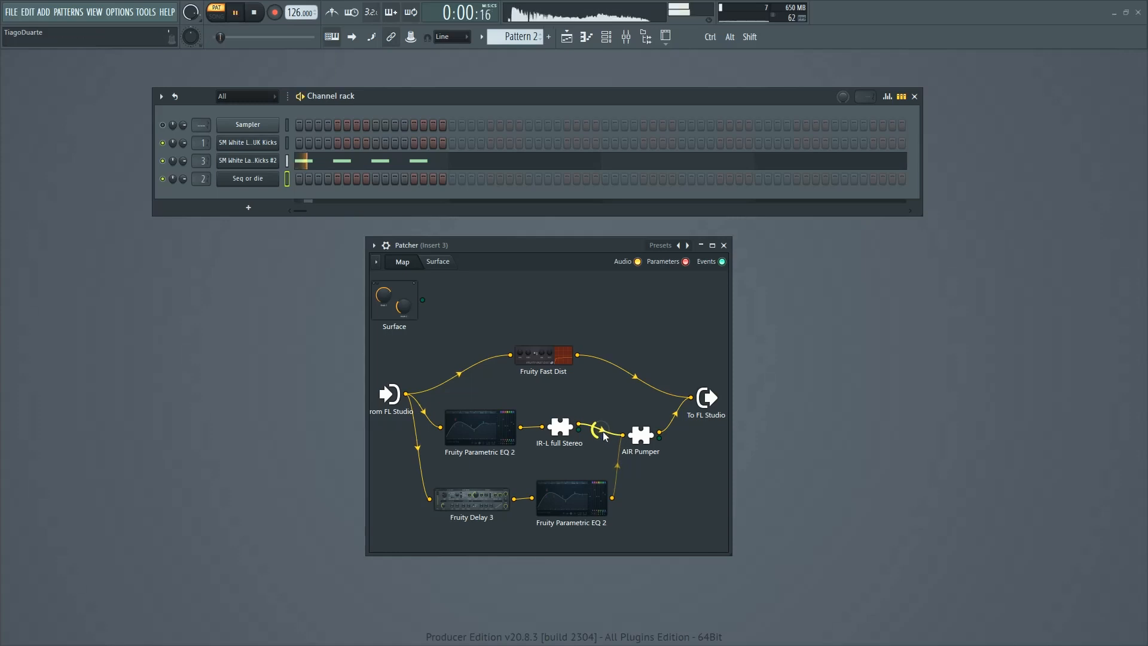
mouse_move(599, 429)
left_mouse_down()
mouse_move(599, 407)
mouse_move(600, 433)
left_mouse_up()
key("space")
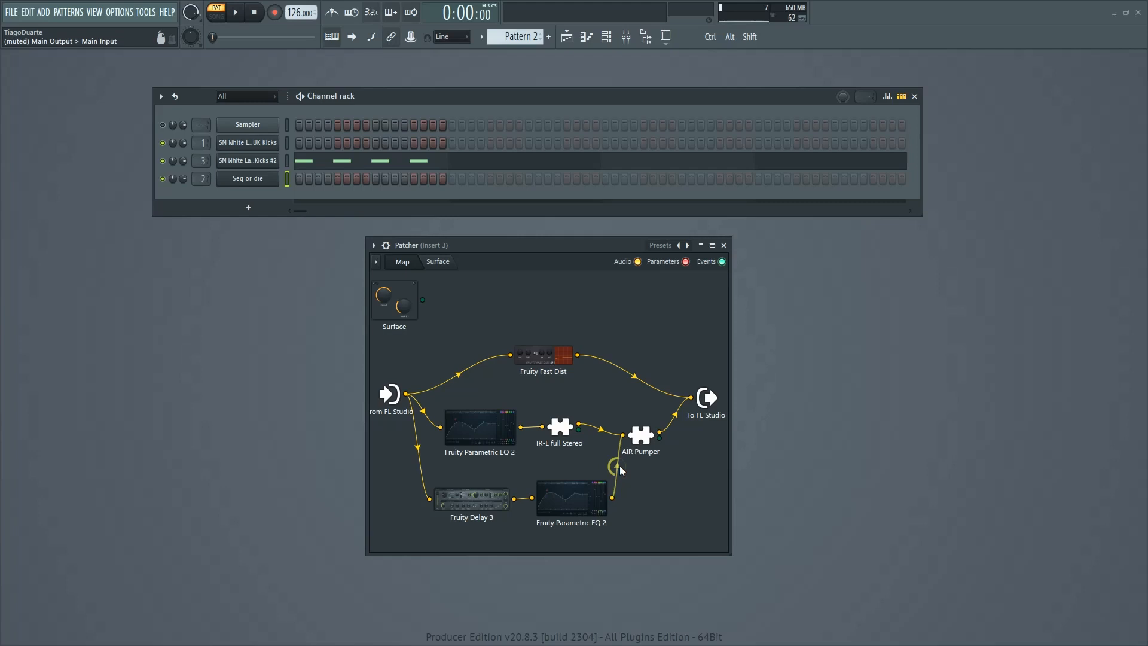
- Unmute the delay branch's connection from Fruity Parametric EQ 2 to AIR Pumper and play Pattern 2
key("space")
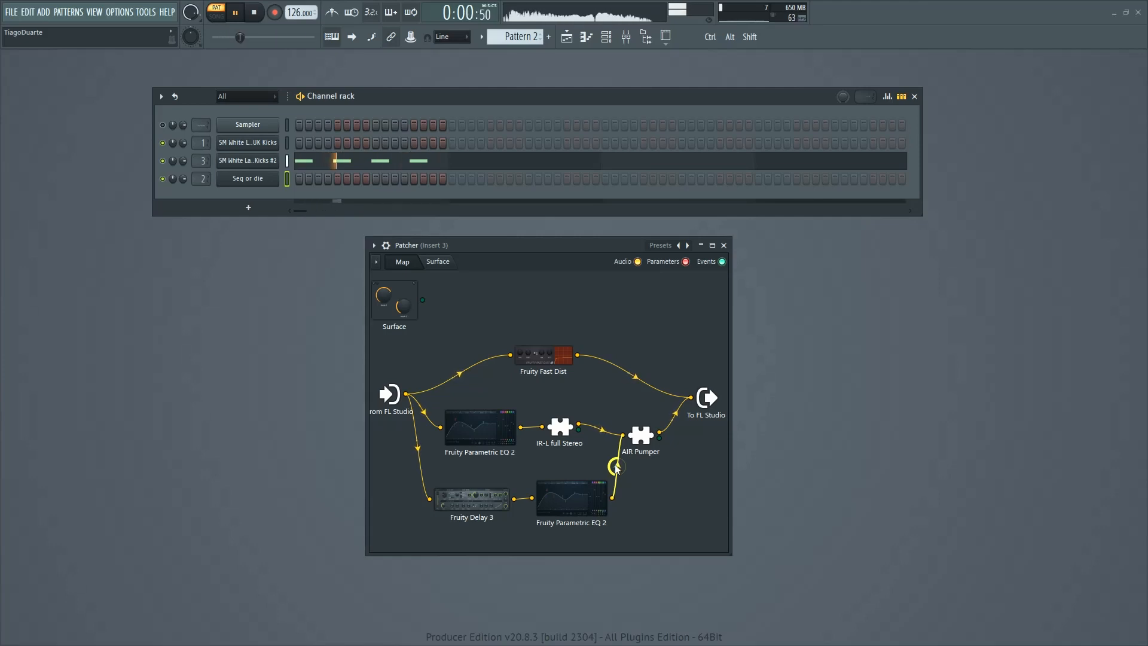
key("space")
- In the delay branch's Fruity Parametric EQ 2, lower bands 2 and 3 and move the band 1 high pass to about 67 Hz during playback
double_click(585, 503)
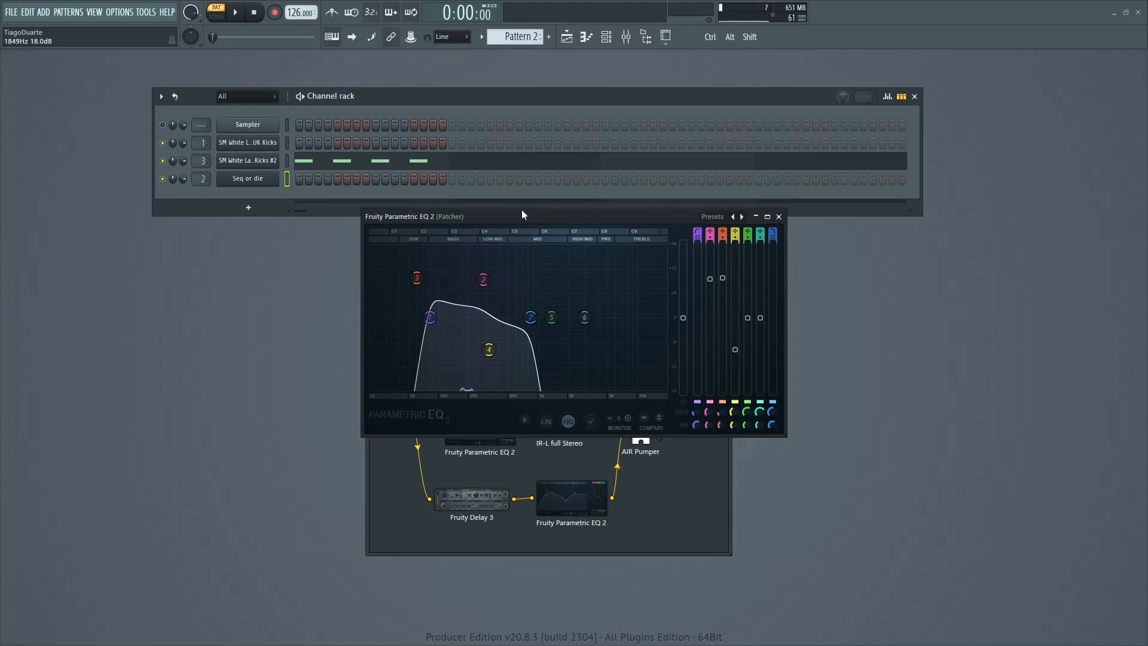
left_click_drag(417, 277, 485, 283)
key("space")
mouse_move(425, 317)
left_mouse_down()
mouse_move(467, 317)
mouse_move(426, 317)
left_mouse_up()
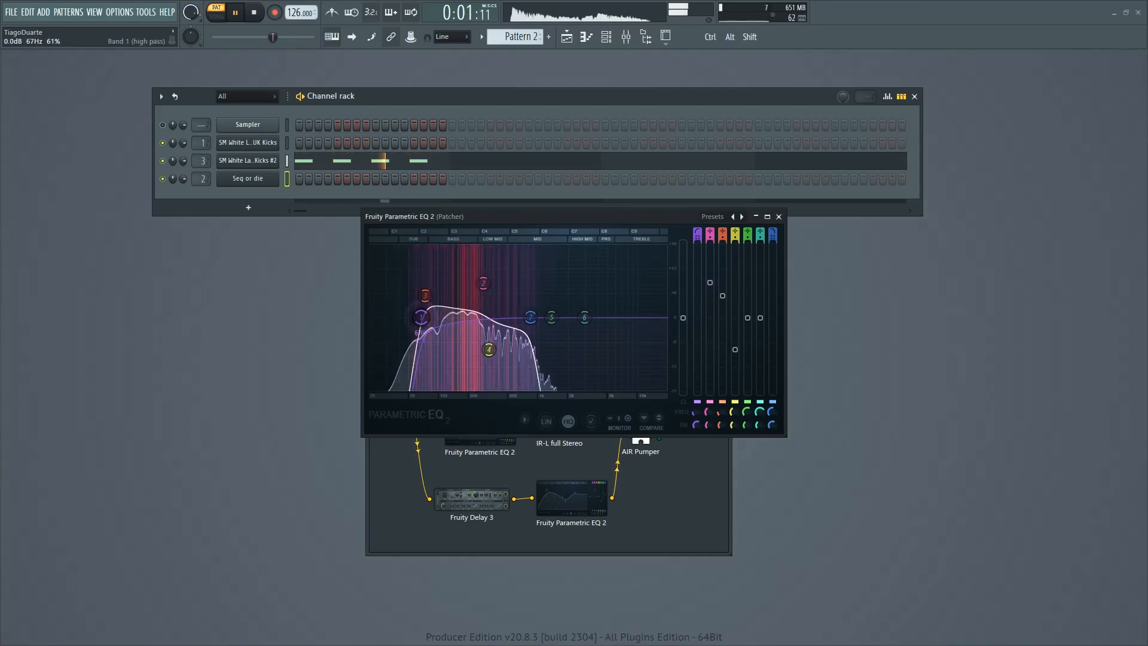
left_click(778, 217)
key("space")
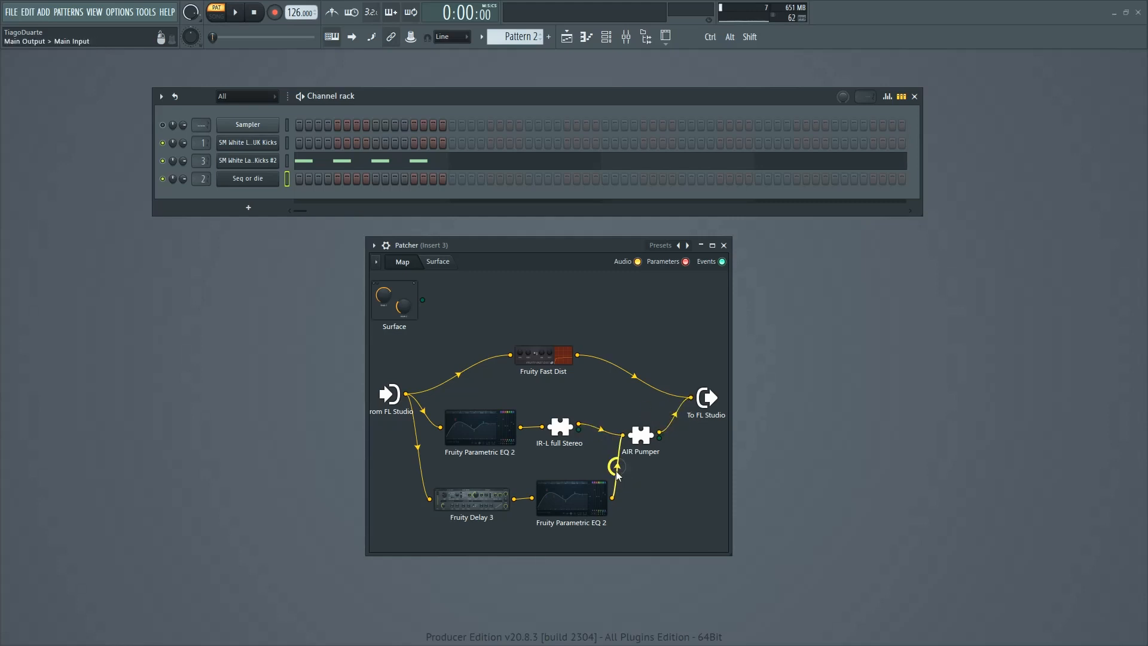
- Mute the connection from IR-L full Stereo to AIR Pumper and play Pattern 2 to hear the delay without reverb
right_click(601, 432)
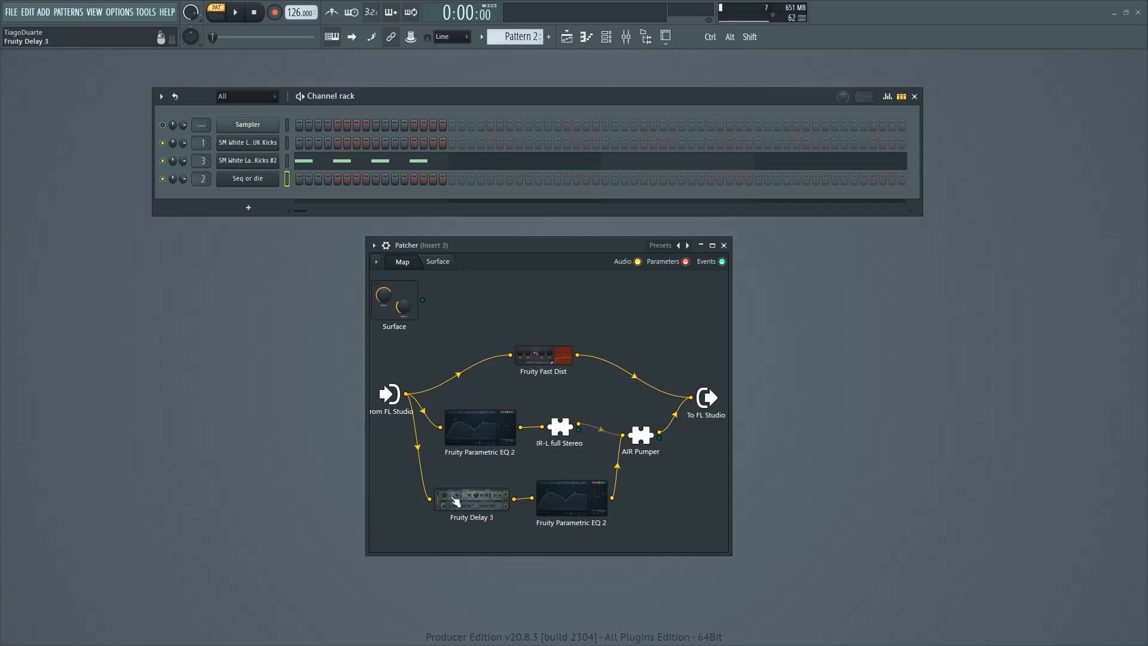
key("space")
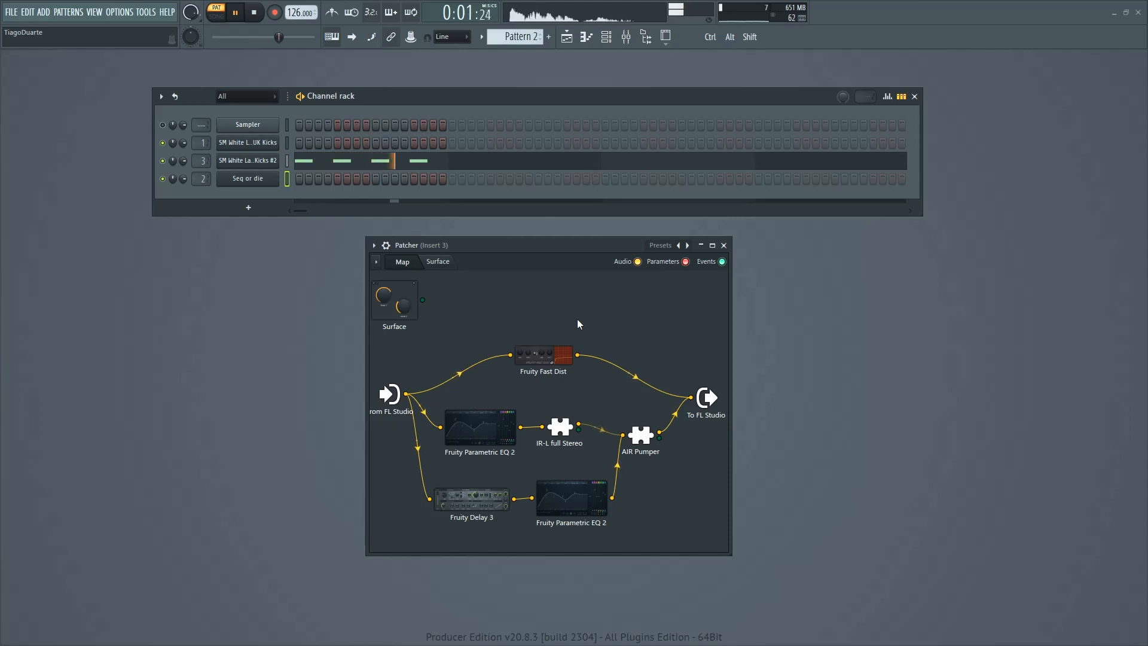
key("space")
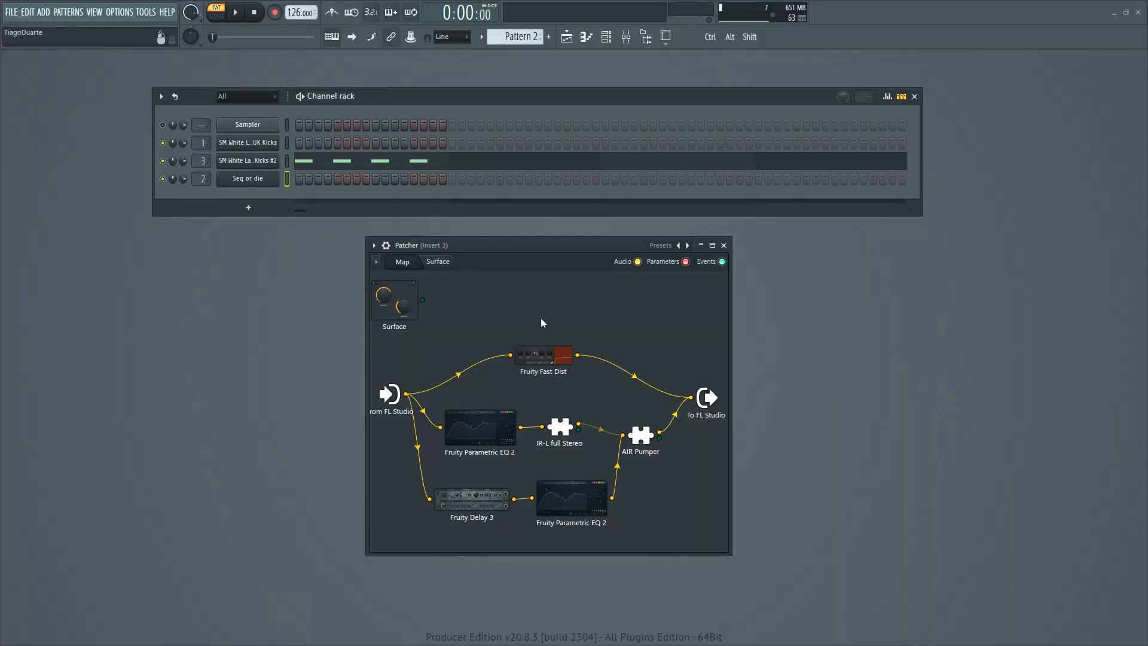
- Unmute the reverb connection to AIR Pumper, mute the Fruity Fast Dist connection to the output, and play Pattern 2
mouse_move(599, 432)
mouse_move(642, 374)
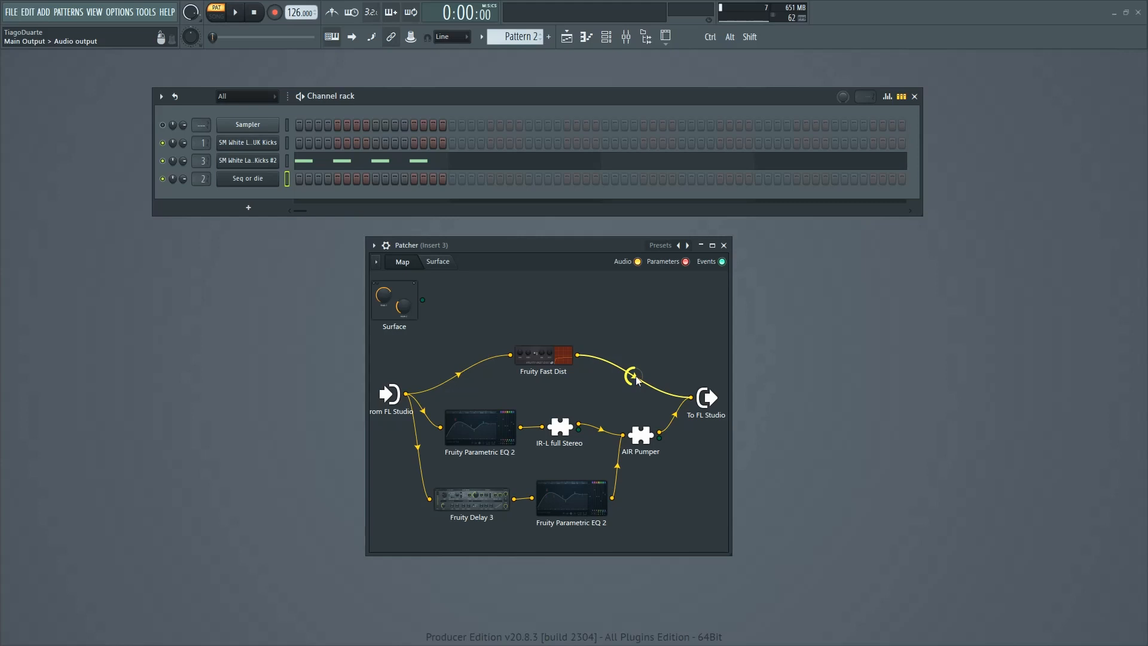
key("space")
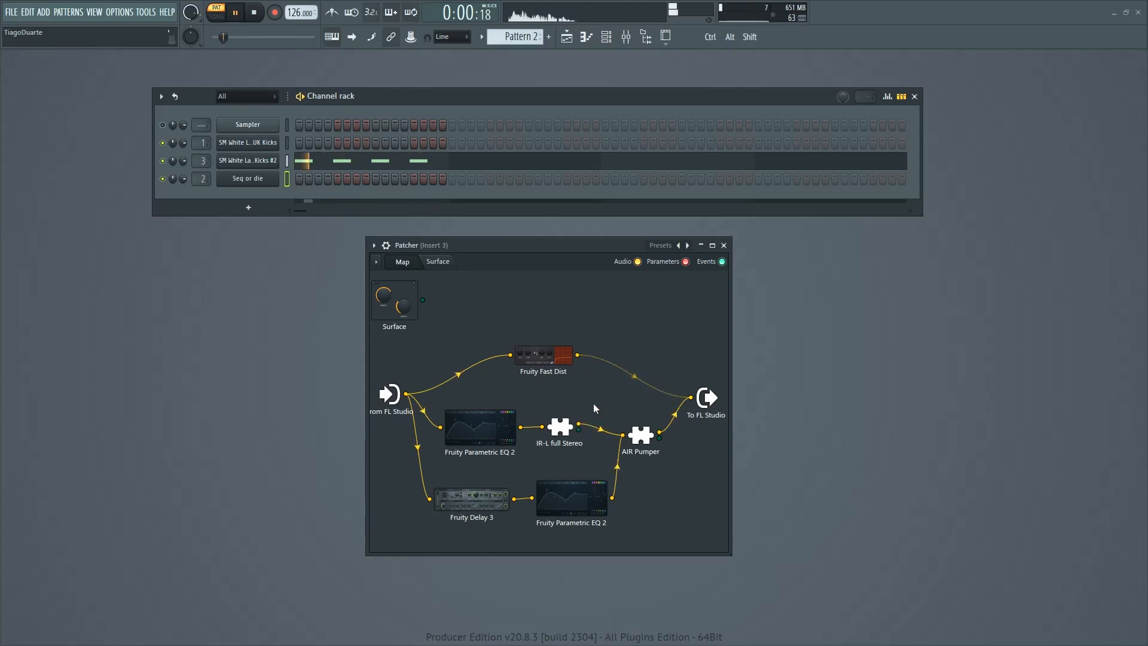
key("space")
- Play Pattern 2 with the AIR Pumper depth at 0% to hear the unpumped rumble, and restore the depth to 100%
left_click(642, 437)
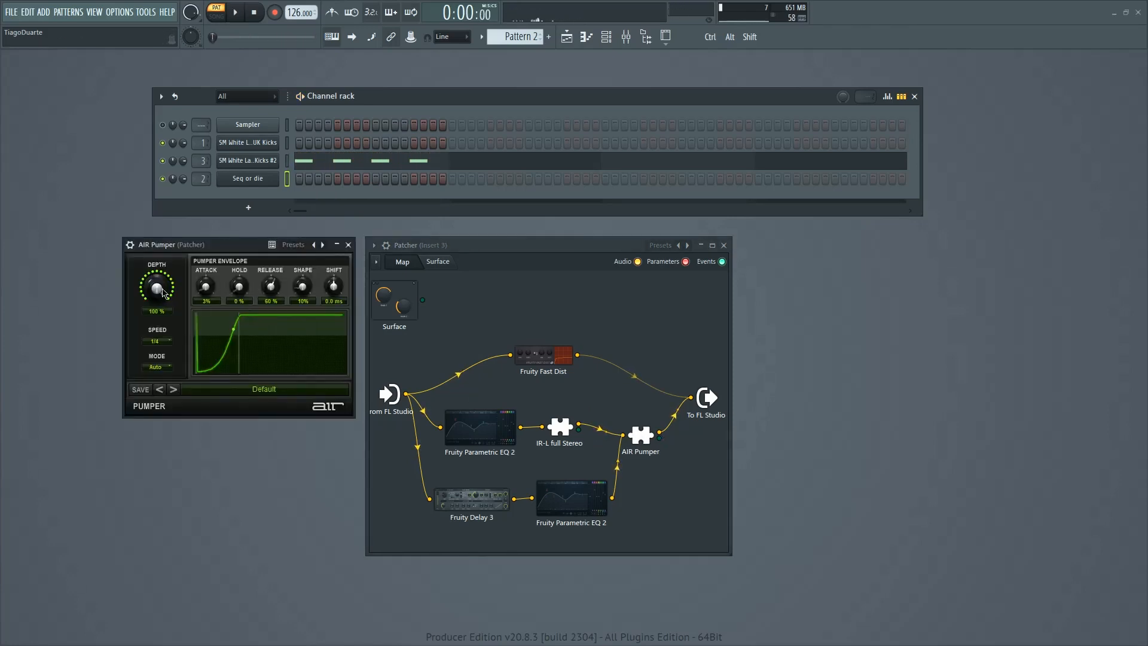
left_click_drag(157, 288, 187, 485)
key("space")
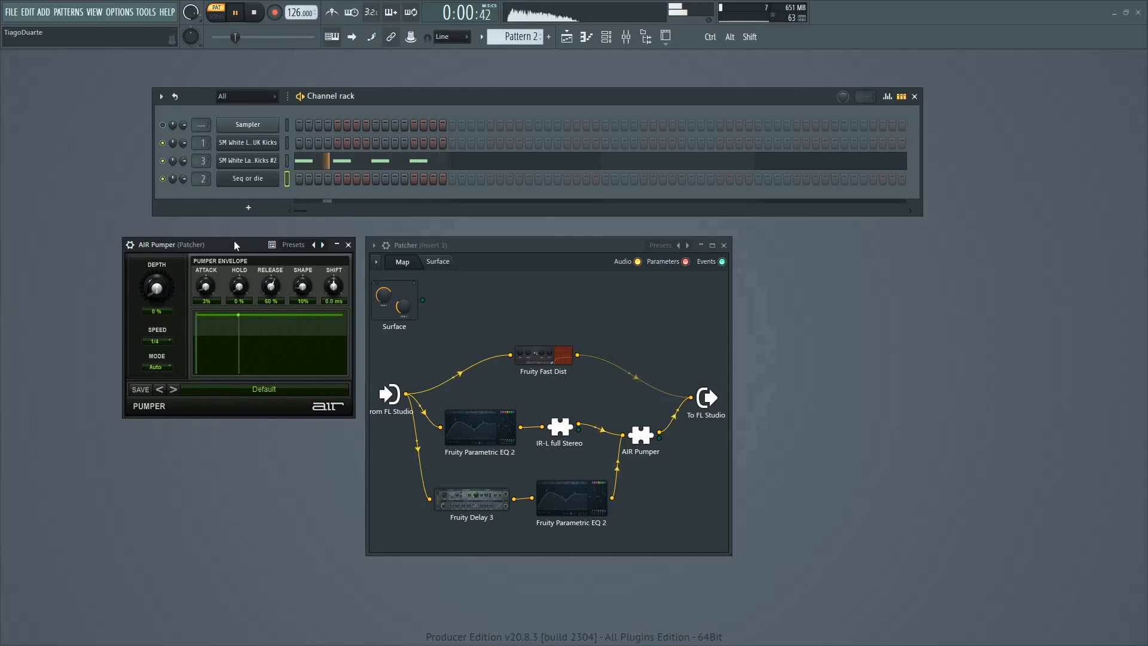
key("space")
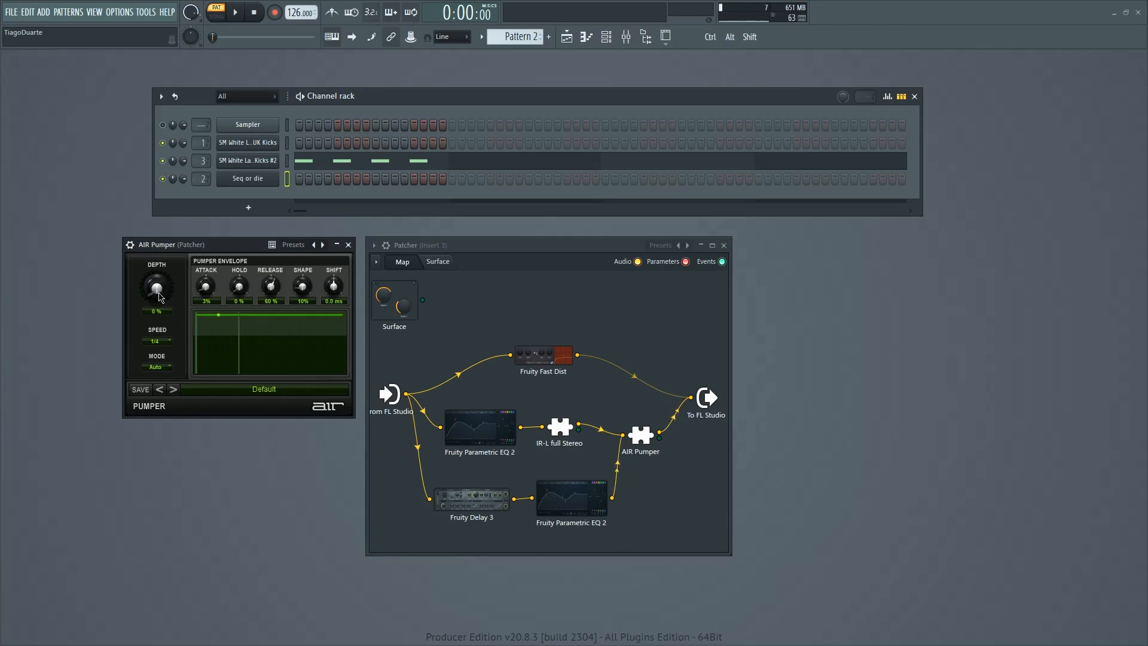
left_click_drag(154, 246, 155, 181)
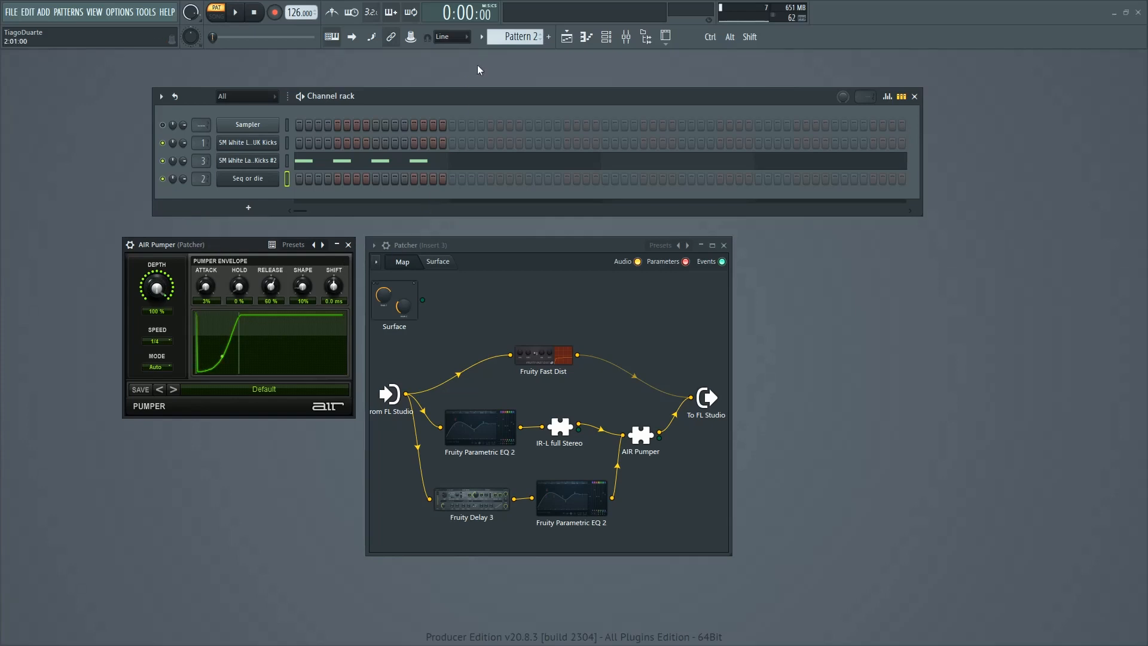
- Quick render Pattern 2 as an audio clip and move the clip to the start of bar 1 on Track 1 in the Playlist
left_click(485, 37)
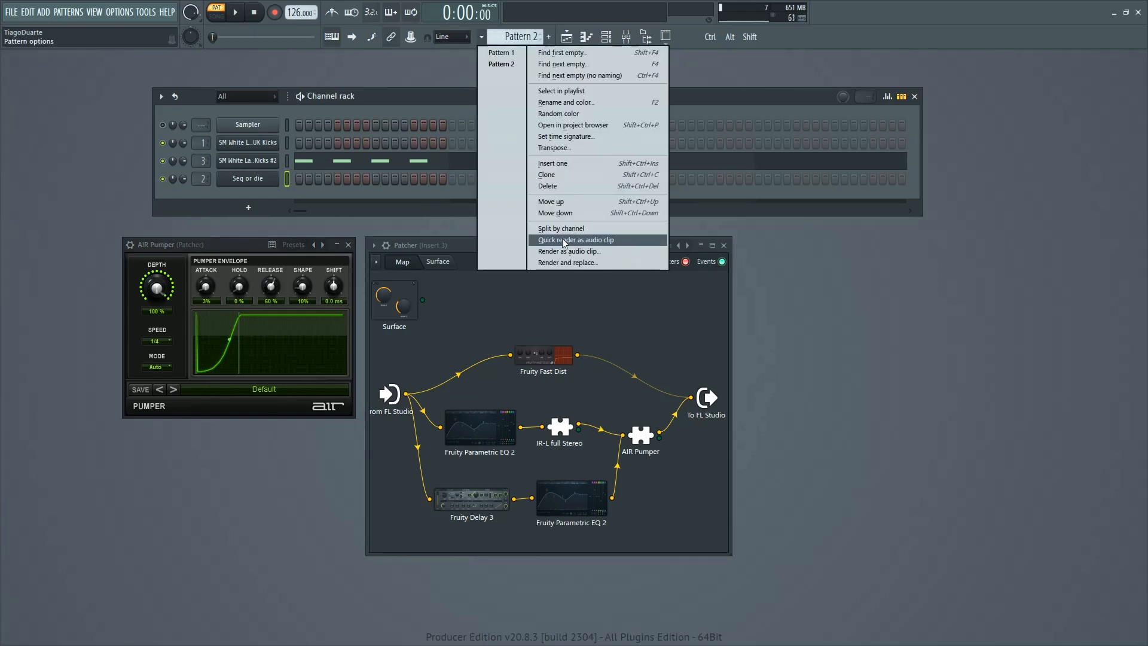
left_click(589, 240)
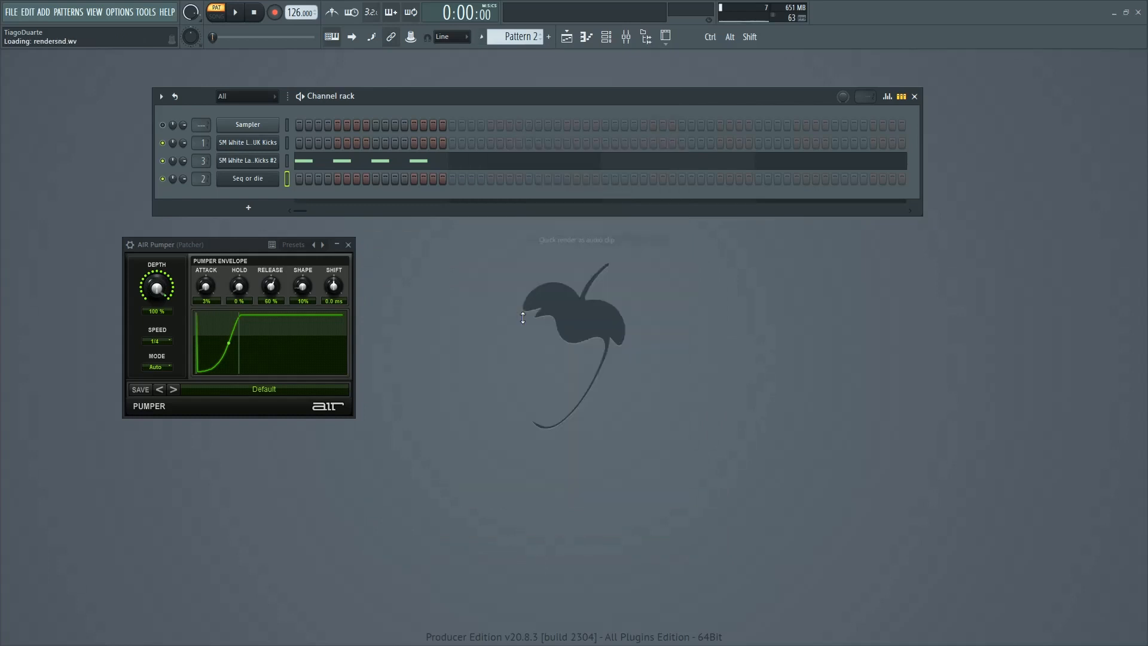
left_click(568, 38)
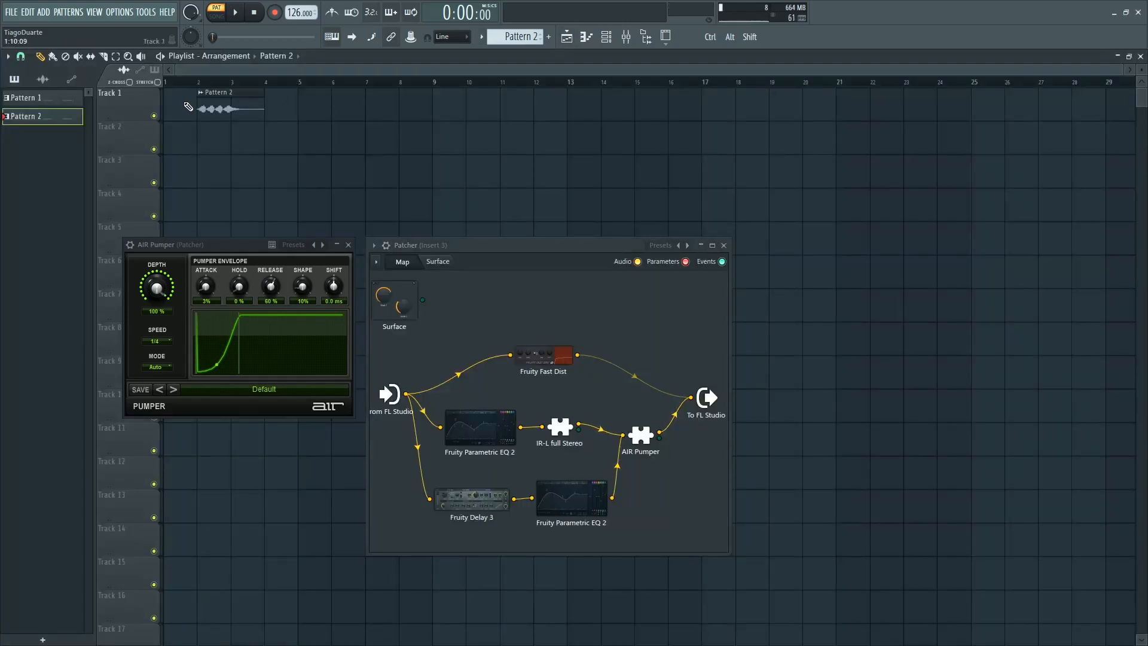
left_click_drag(220, 108, 187, 108)
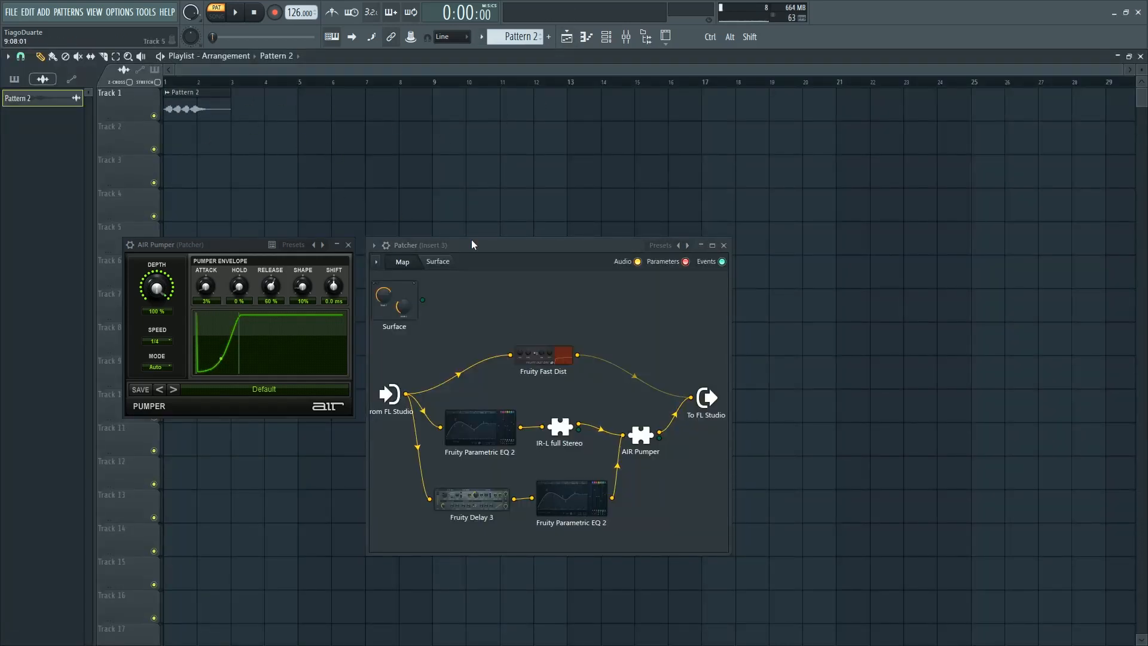
- Close the Patcher and AIR Pumper windows, set the song loop selection over bar 1, and play the rendered clip
left_click(724, 246)
left_click(349, 245)
scroll(201, 157, "up", 6, "ctrl")
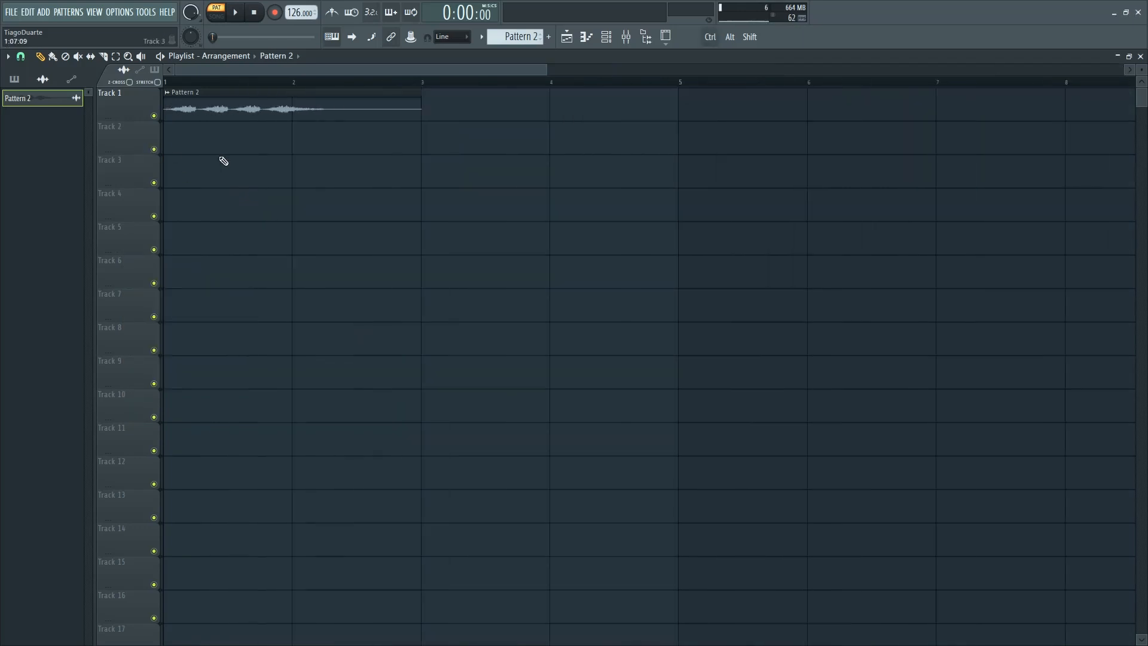
scroll(233, 179, "up", 3, "alt")
scroll(246, 215, "up", 2)
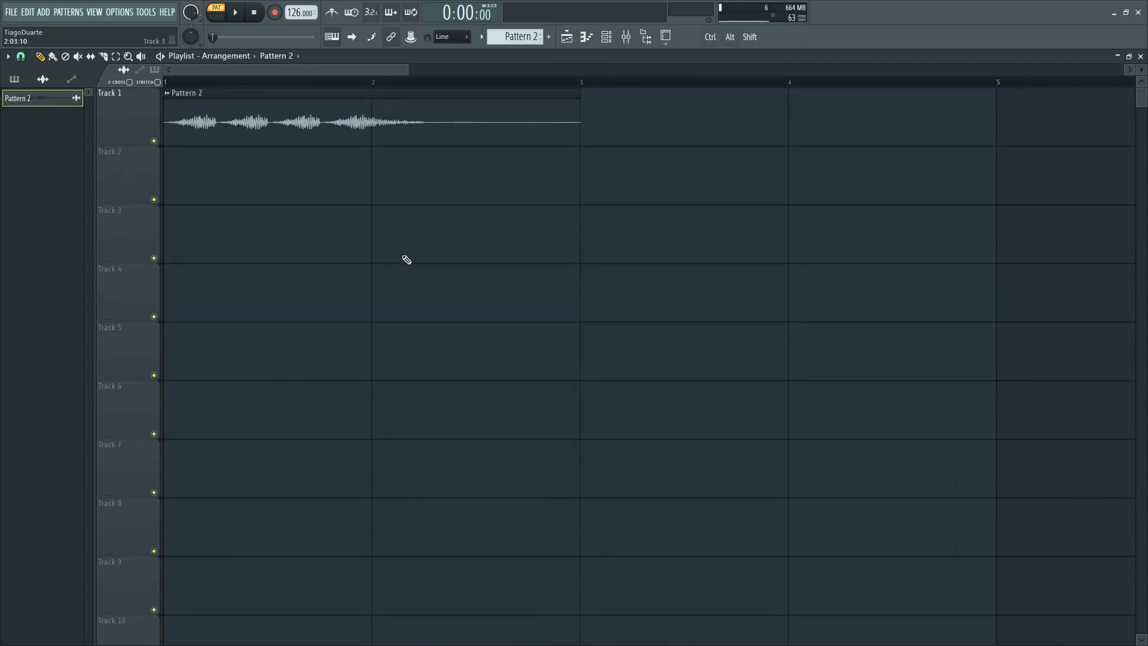
left_click_drag(376, 83, 113, 90)
key("space")
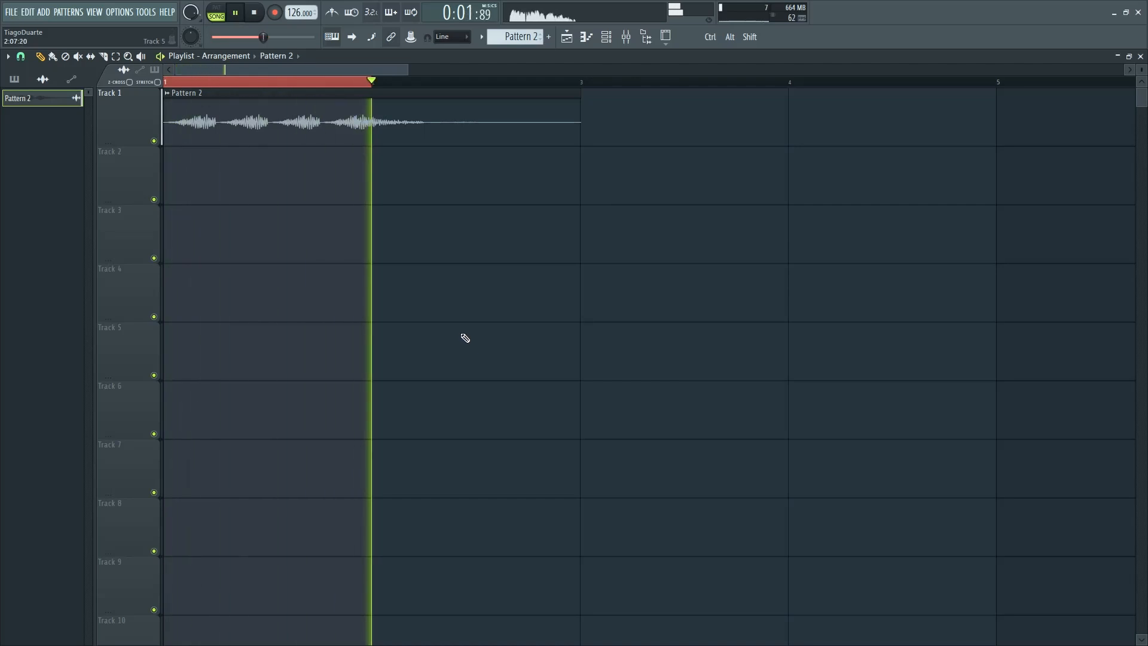
key("space")
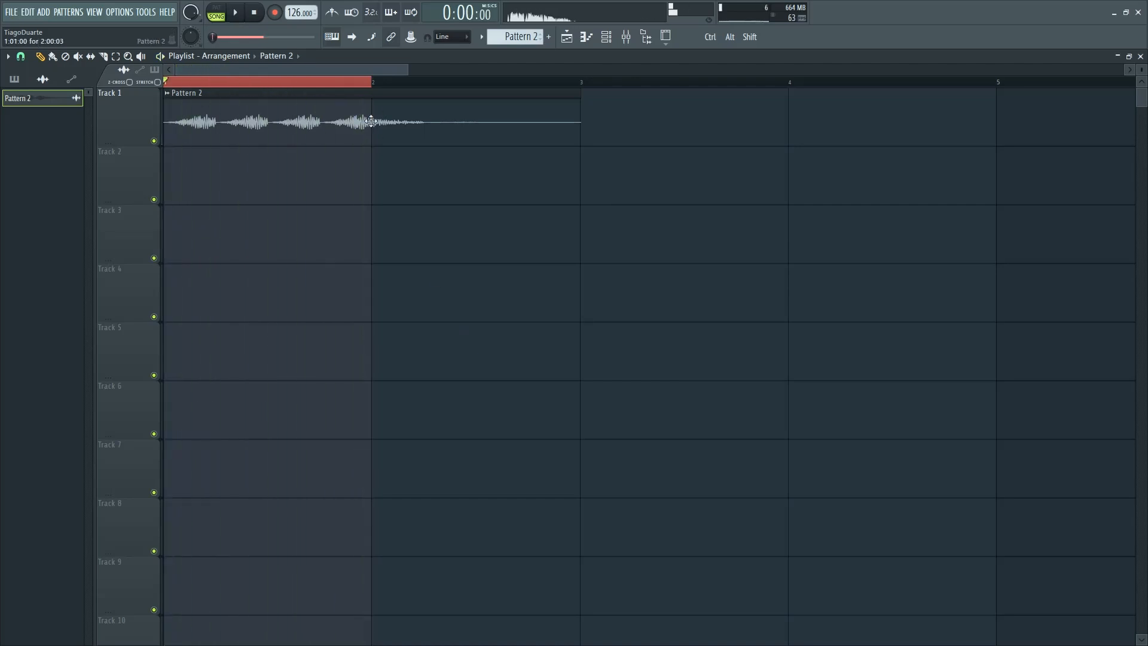
- Set the declicking mode of the Pattern 2 audio clip to Generic (bleeding) and close its settings
double_click(333, 123)
left_click(192, 243)
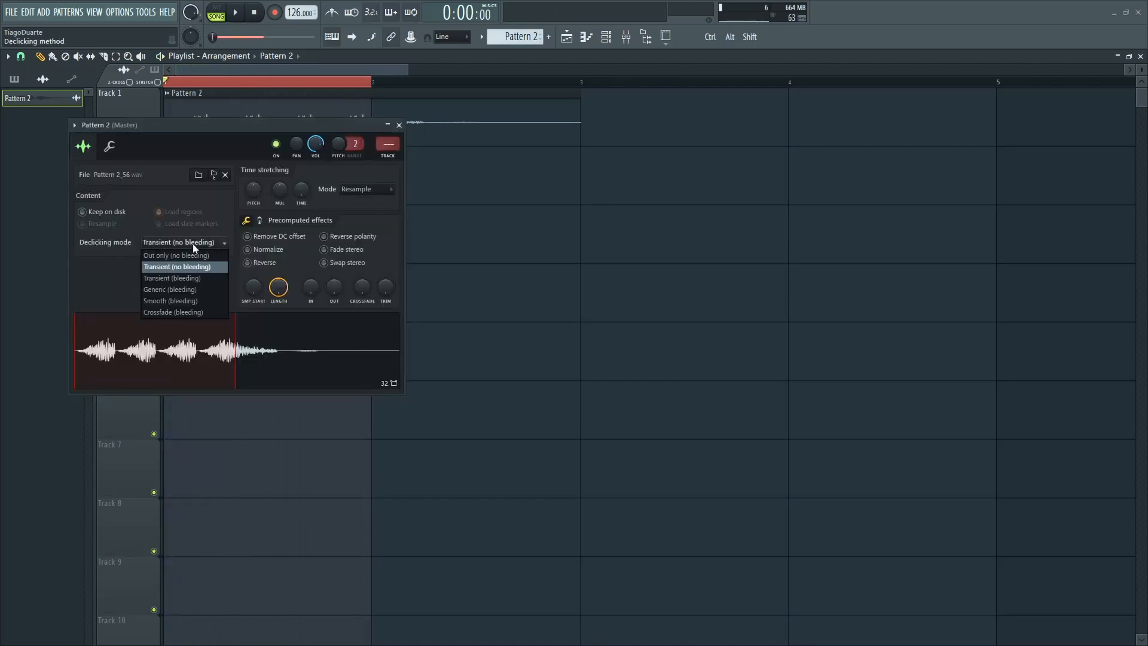
left_click(193, 289)
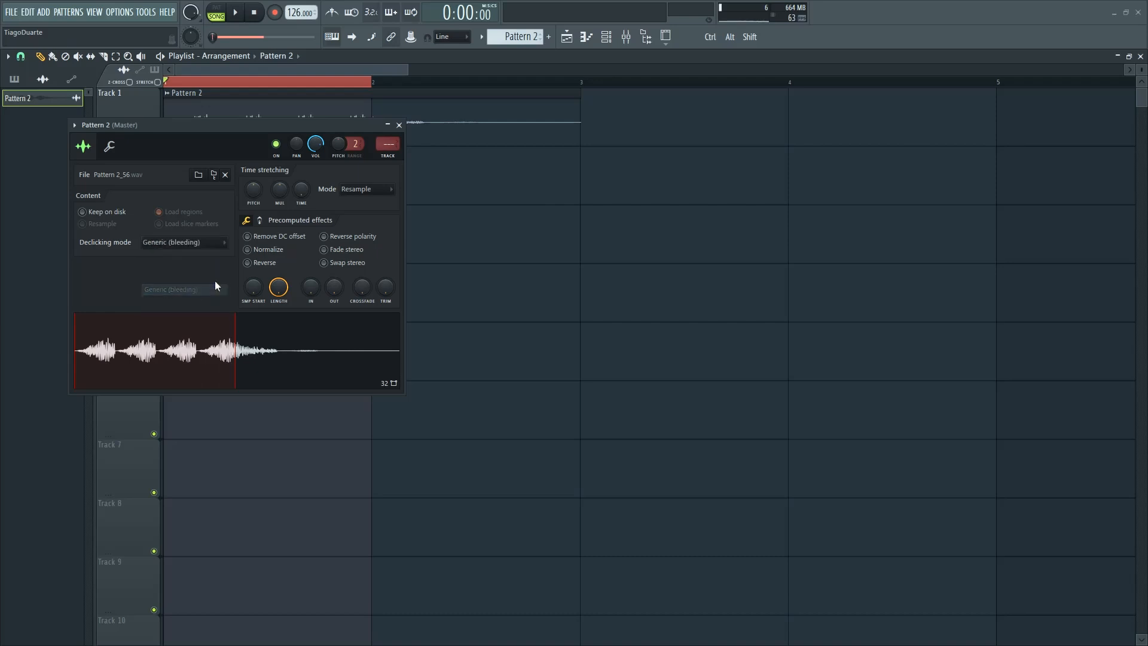
left_click(399, 125)
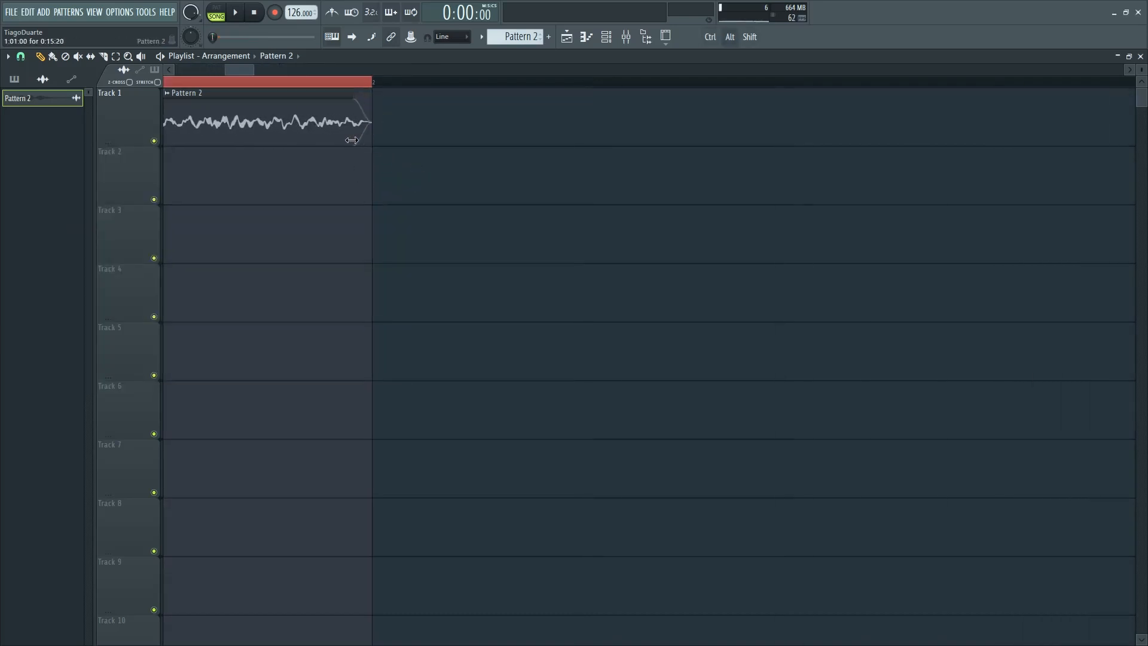
- Play the one-bar rumble clip in the bar 1 loop to check how it repeats
scroll(362, 168, "down", 8)
key("space")
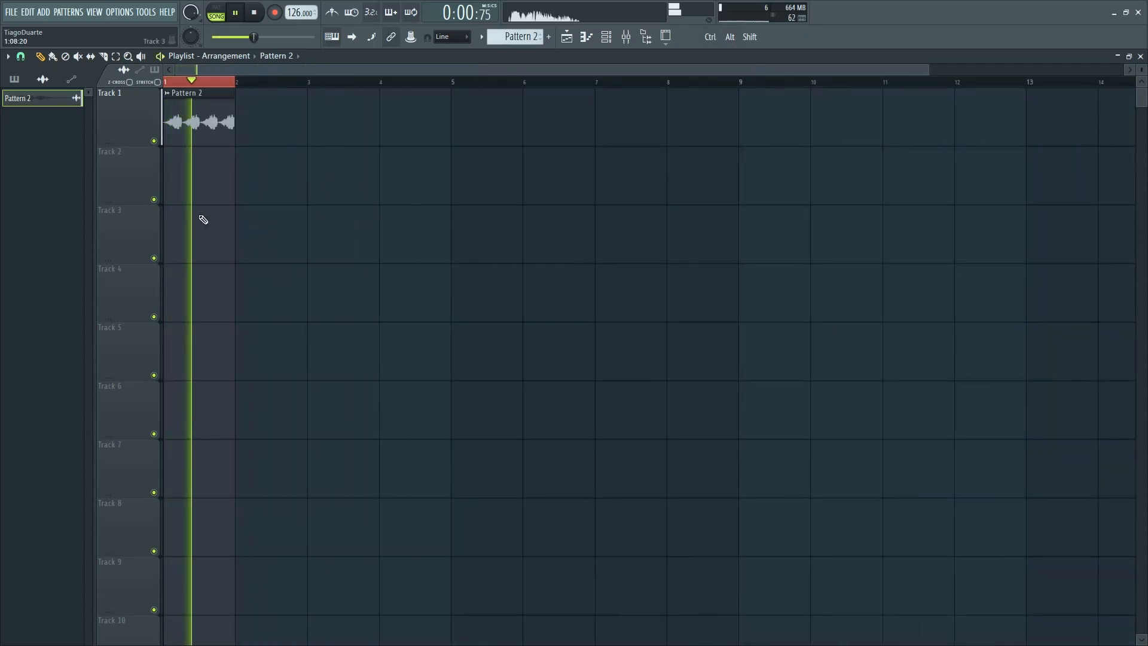
scroll(174, 187, "up", 6)
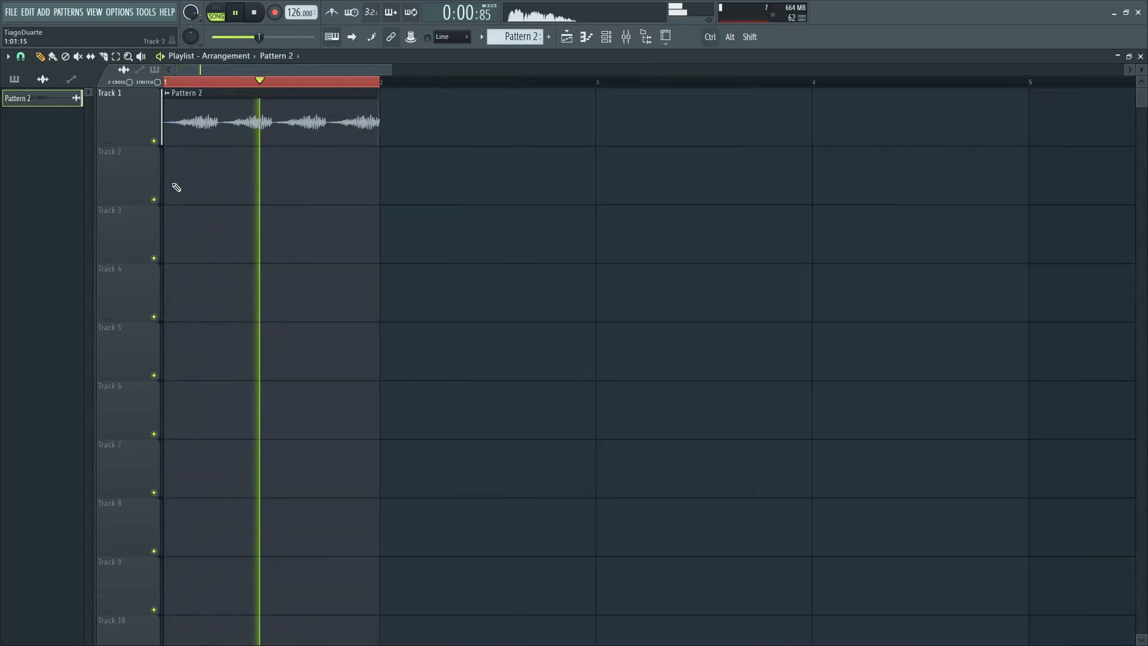
key("space")
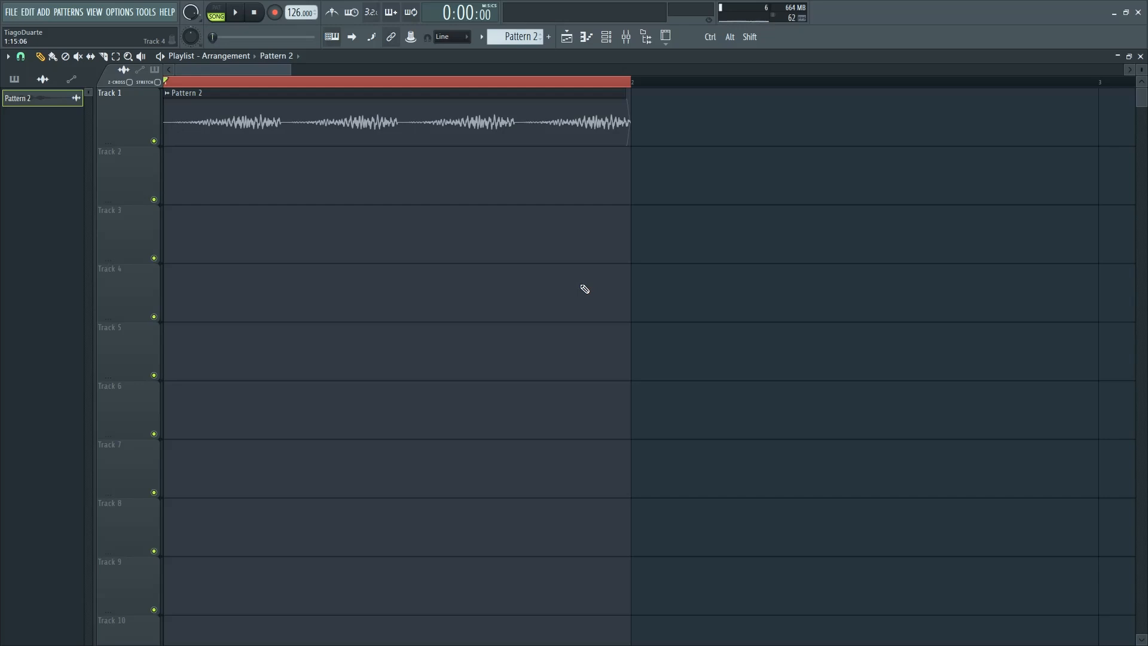
- Place the Pattern 2 kick pattern on Track 2 at bar 1, beneath the rendered rumble clip
left_click(14, 79)
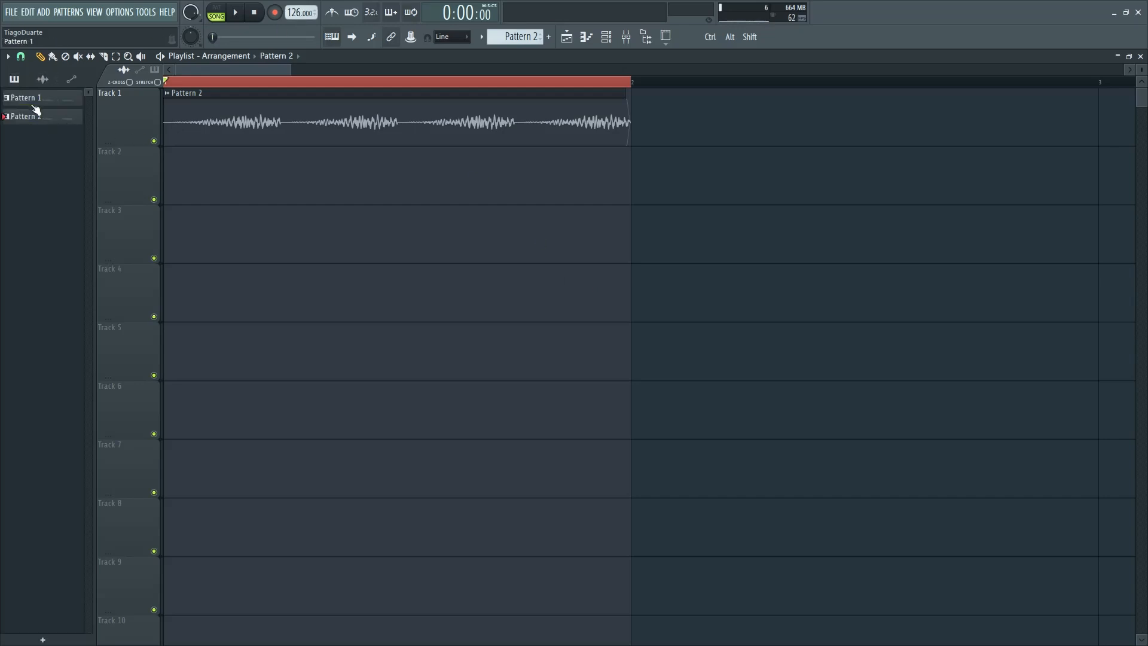
left_click_drag(38, 129, 203, 182)
- Inspect Insert 3 in the mixer, then return to the Playlist and play the rumble clip together with the kick pattern
key("F5")
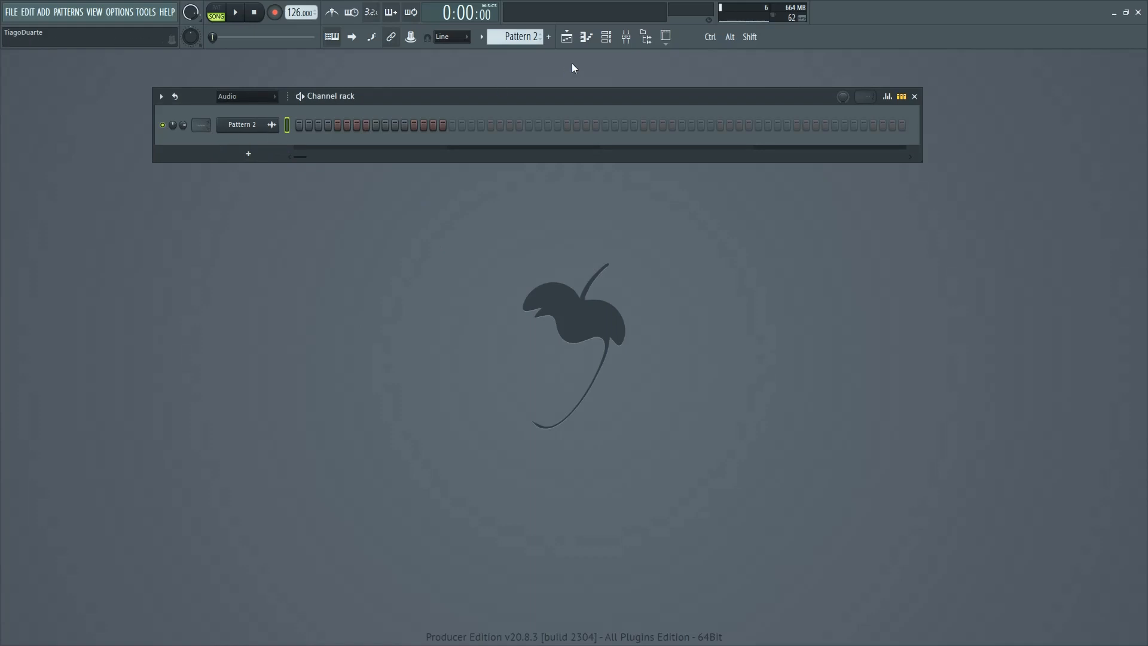
left_click(626, 39)
left_click(126, 388)
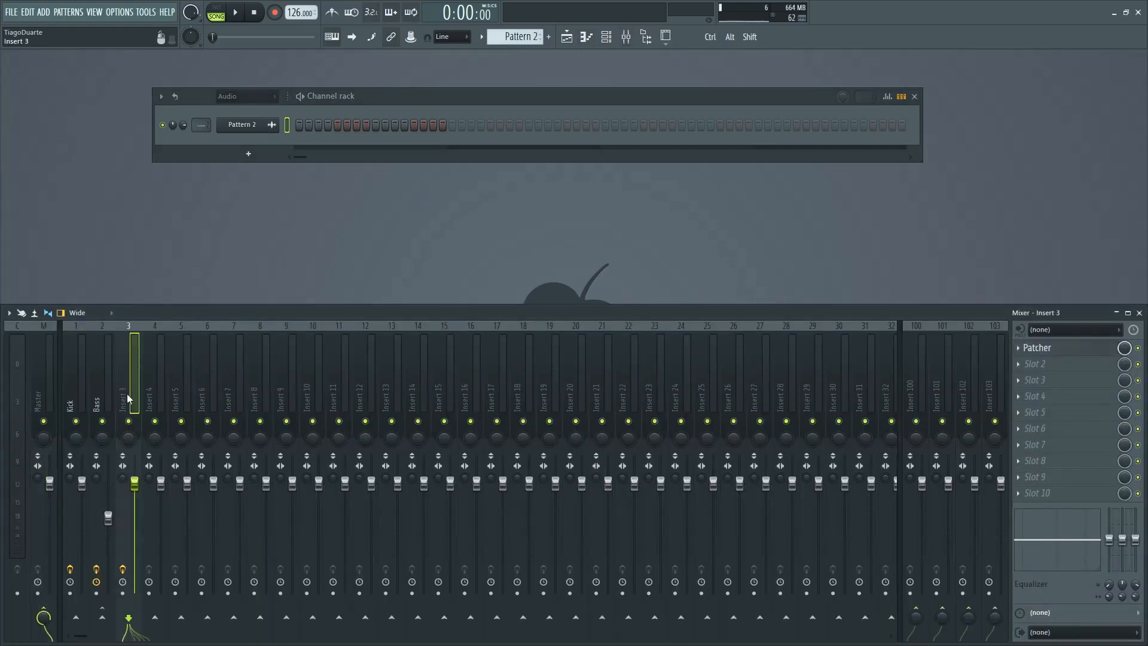
left_click(566, 37)
key("space")
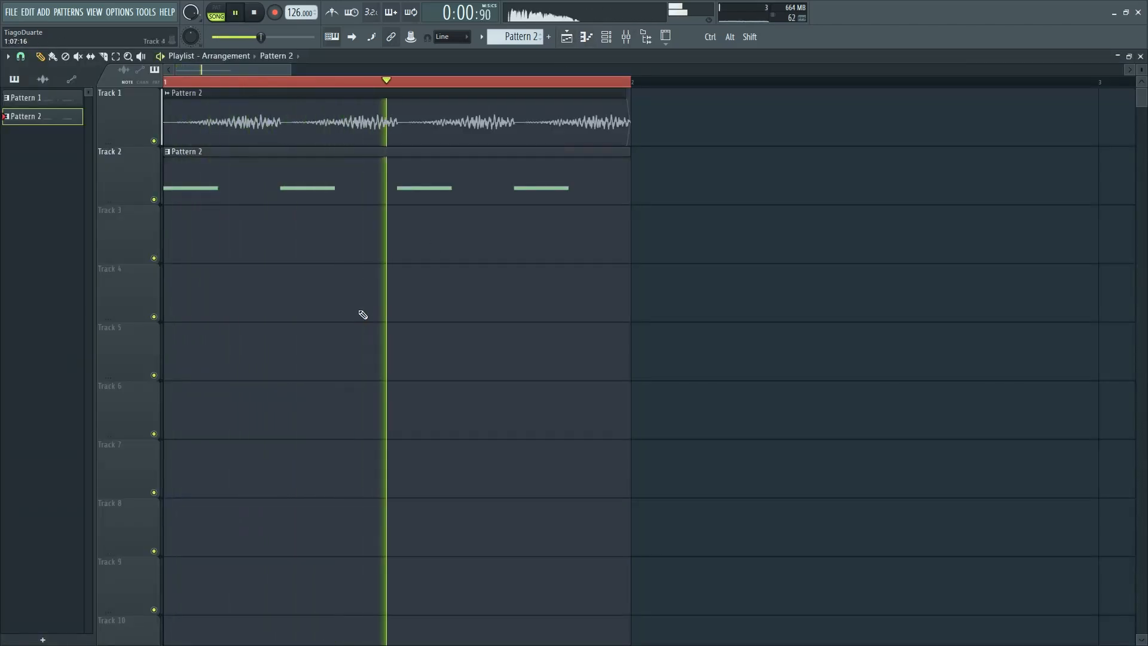
- Open the Pattern 2 audio clip's settings, try a time-stretching pitch shift of about +283 cents, and audition the loop
double_click(379, 123)
left_click_drag(324, 130, 793, 245)
key("space")
mouse_move(722, 305)
left_mouse_down()
mouse_move(726, 315)
mouse_move(718, 308)
left_mouse_up()
key("space")
key("space")
key("space")
key("space")
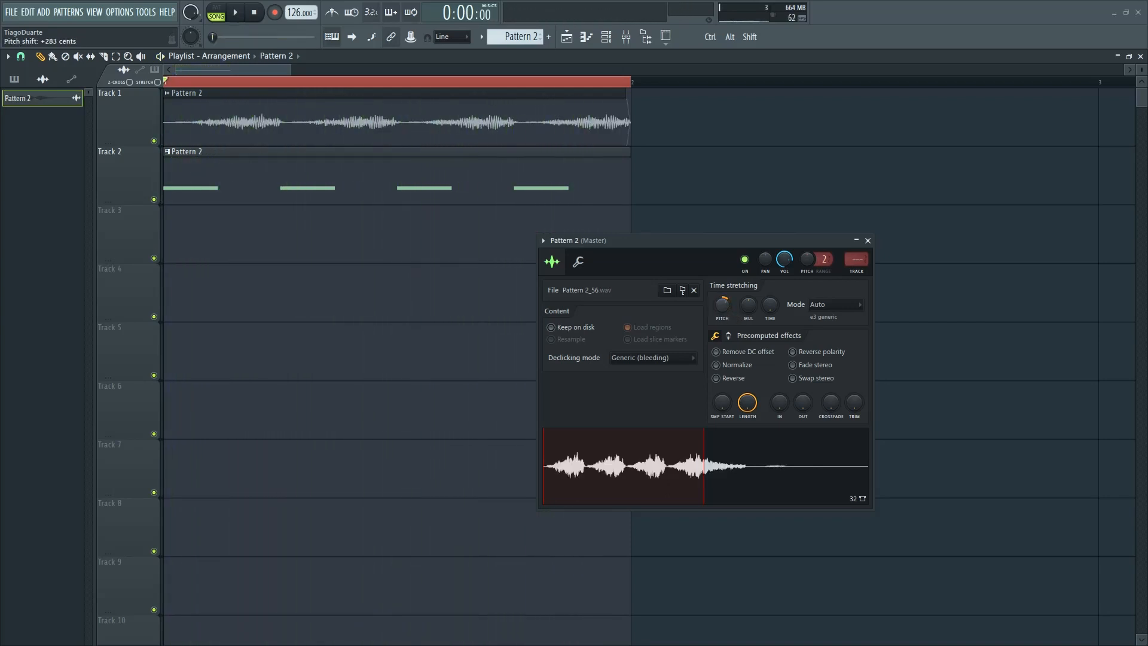
key("space")
- Try lowering the rumble clip's pitch shift to -300 cents during playback, then reset it to its default
left_click_drag(722, 306, 724, 310)
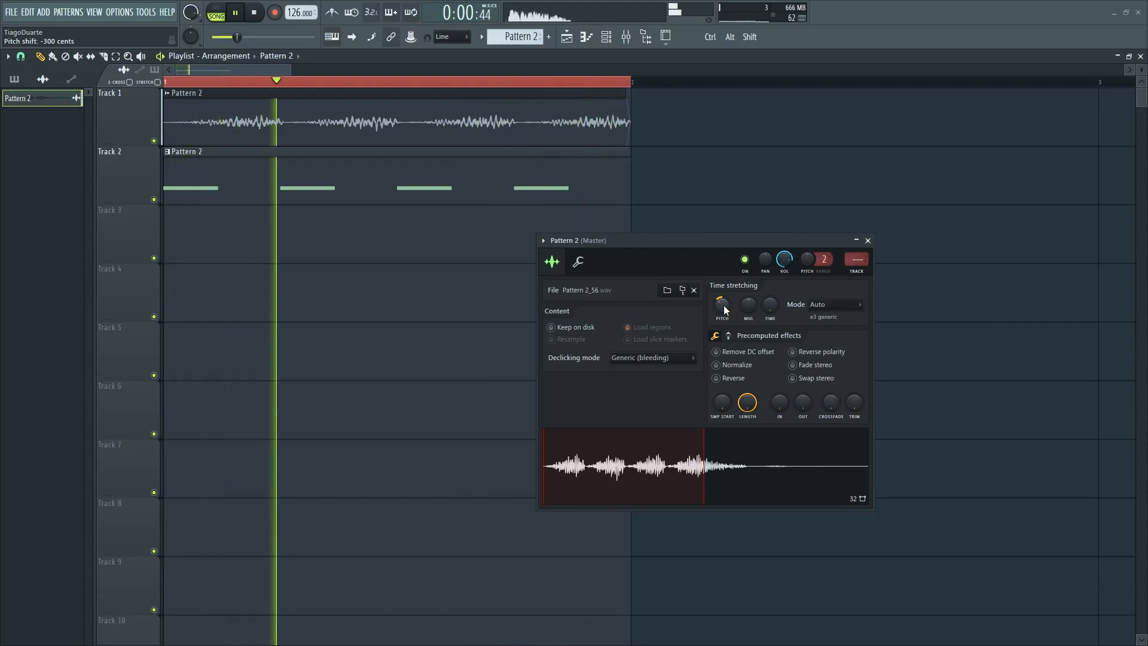
right_click(724, 309)
left_click(741, 314)
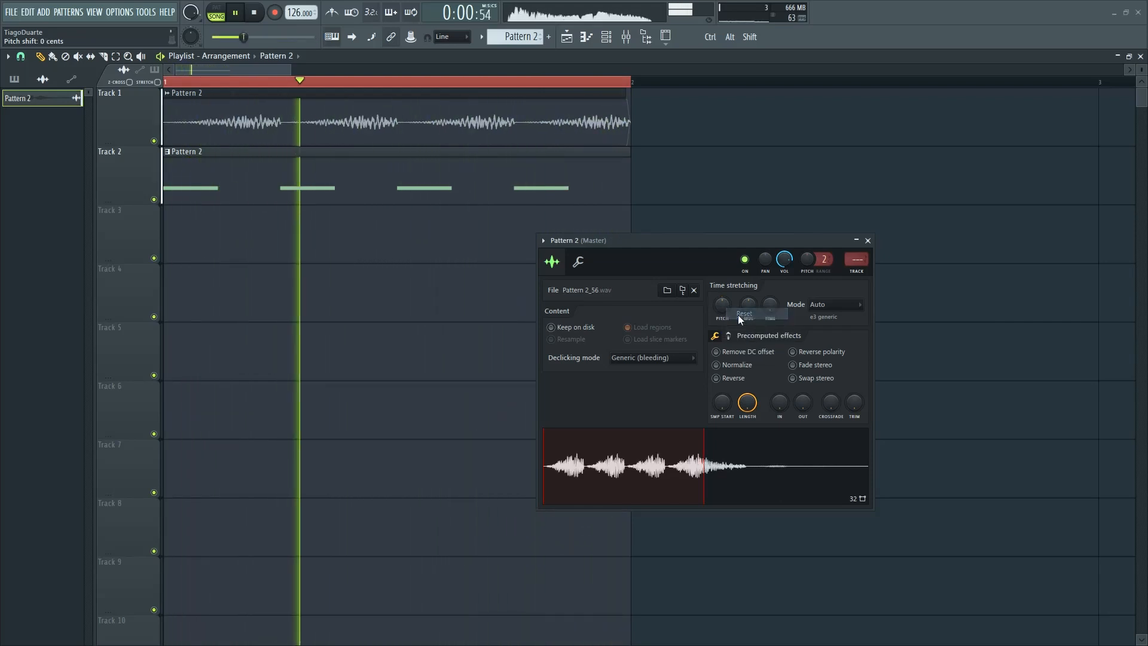
- Audition the rumble at a pitch shift of -300 cents, reset the pitch, and close the clip's settings
key("space")
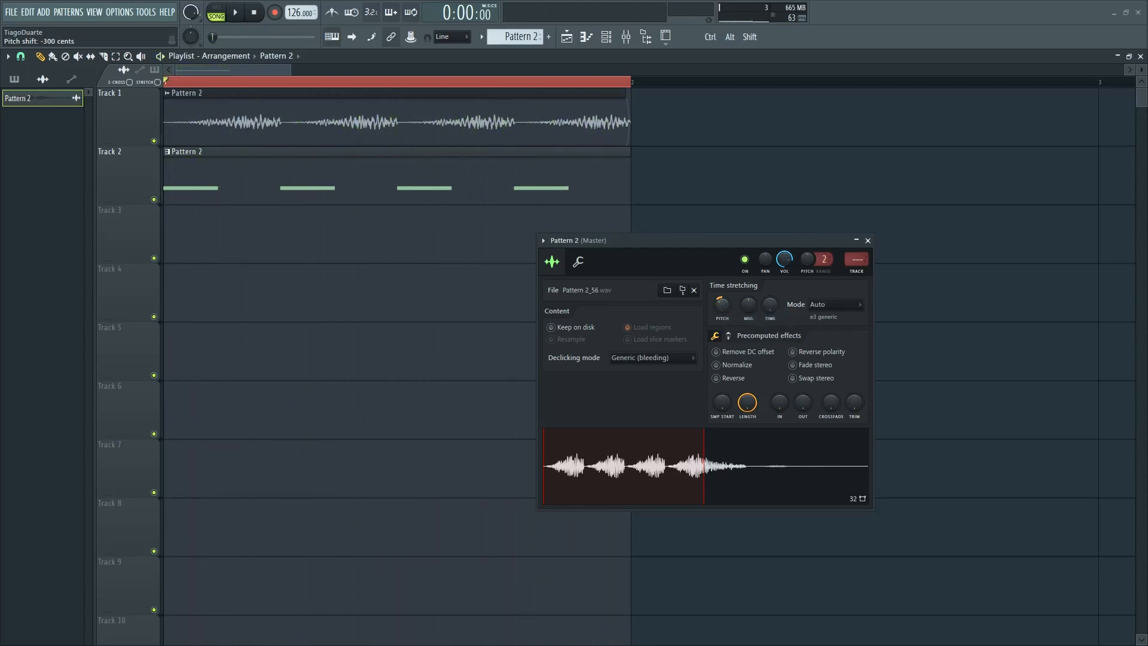
key("space")
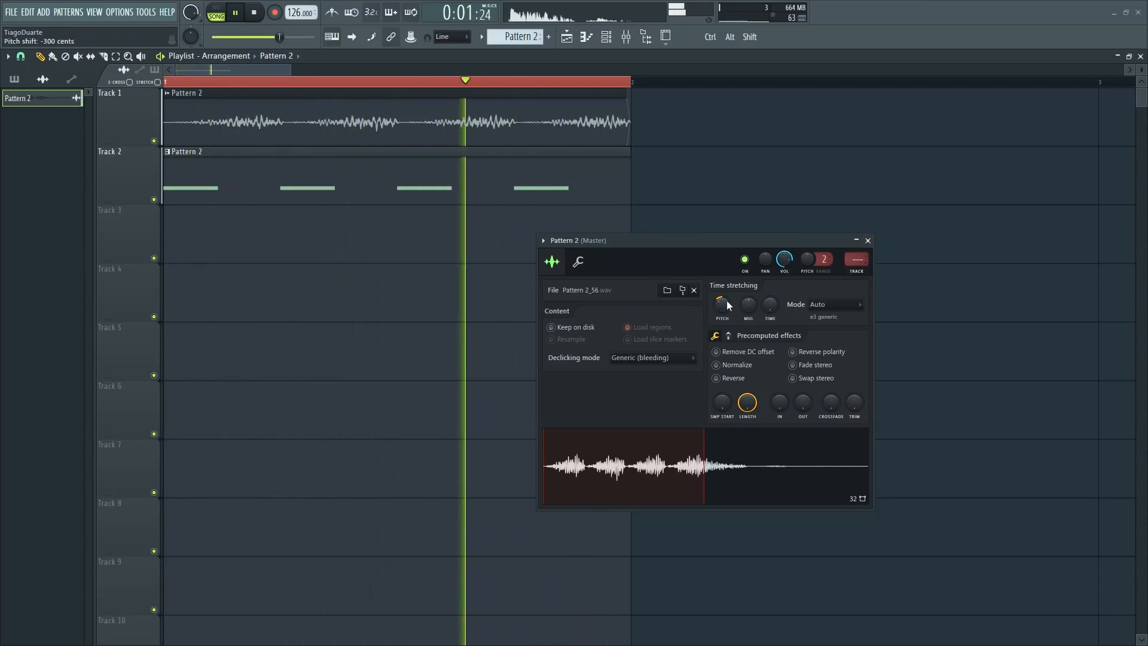
right_click(724, 306)
left_click(746, 312)
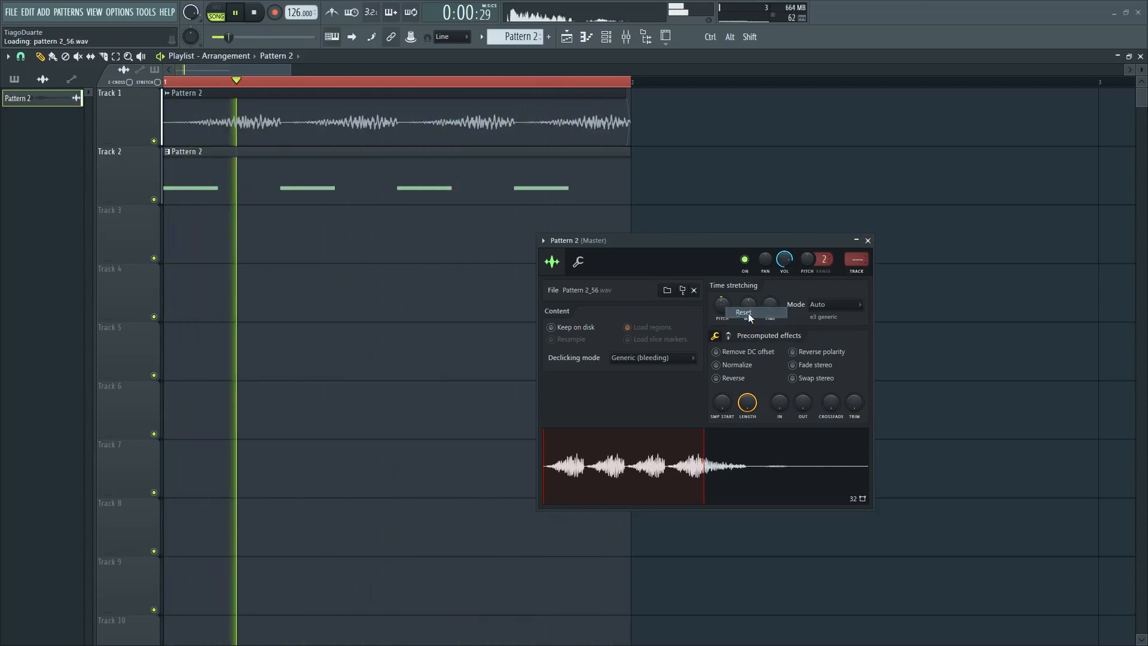
left_click(868, 241)
key("space")
scroll(531, 314, "down", 3)
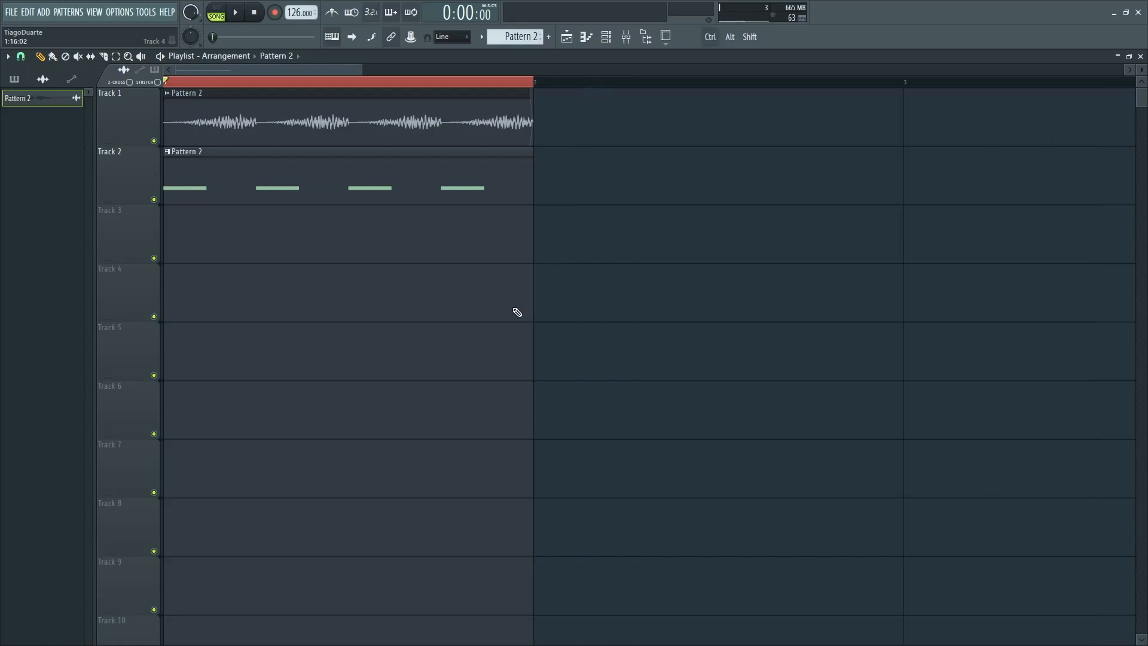